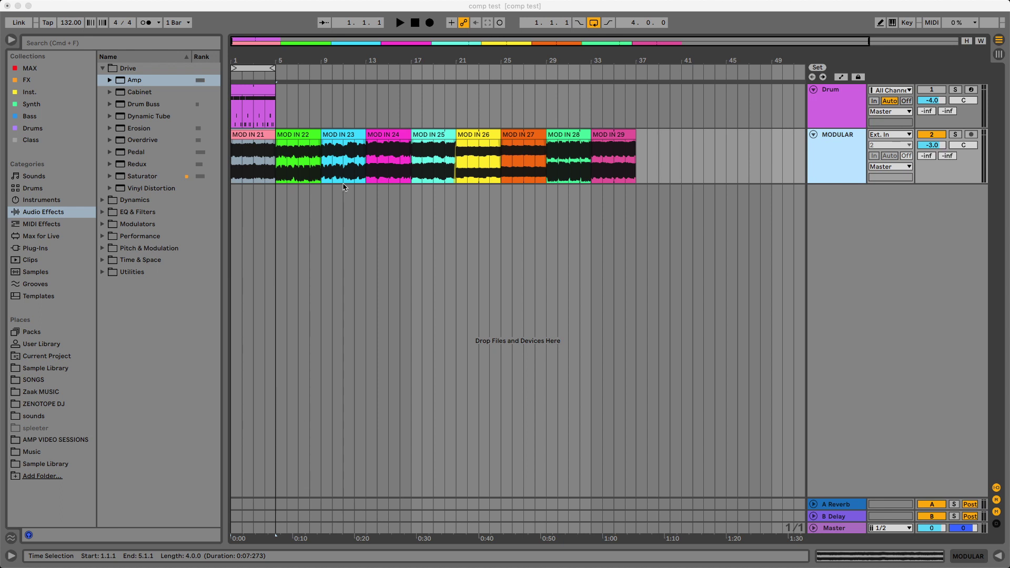
Step: Audition the clips MOD IN 21 through MOD IN 29 on the MODULAR track one after another
click(304, 135)
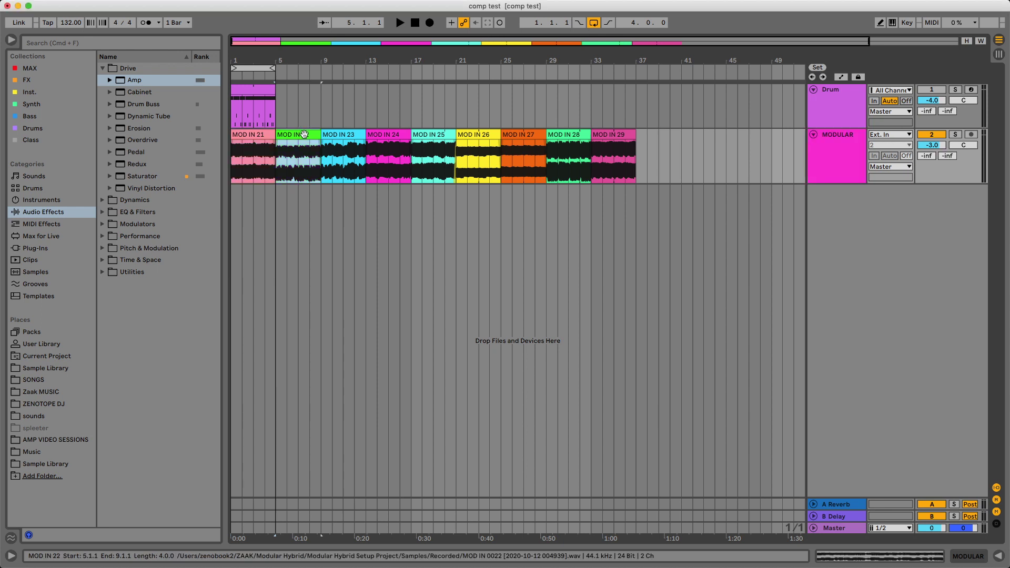
click(304, 146)
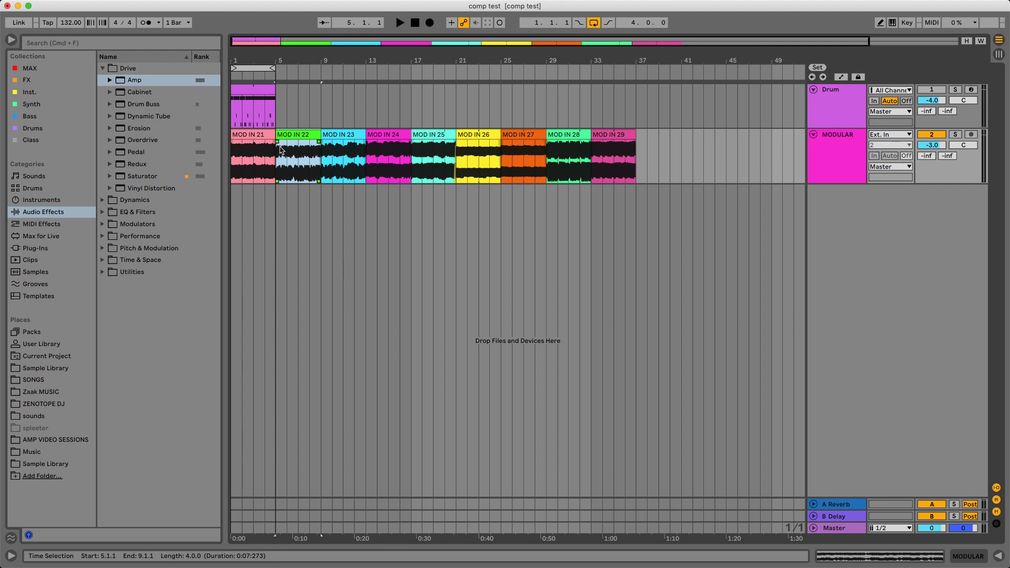
click(261, 134)
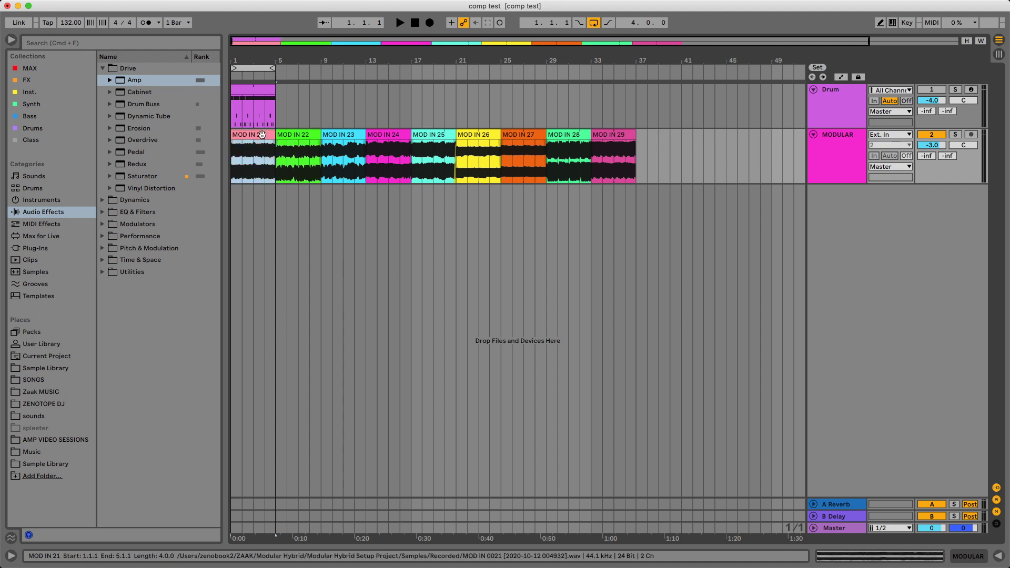
key(space)
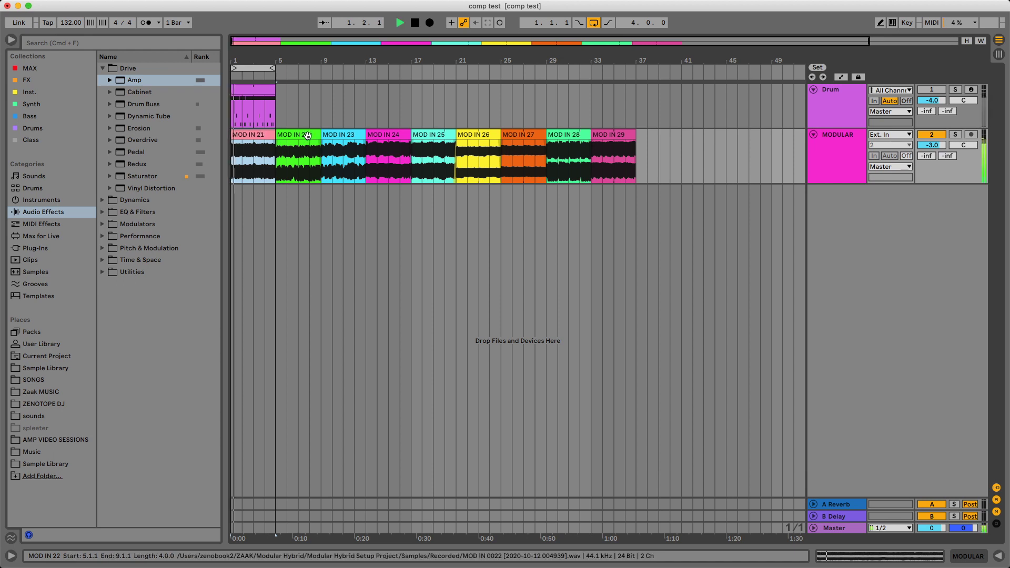
click(308, 135)
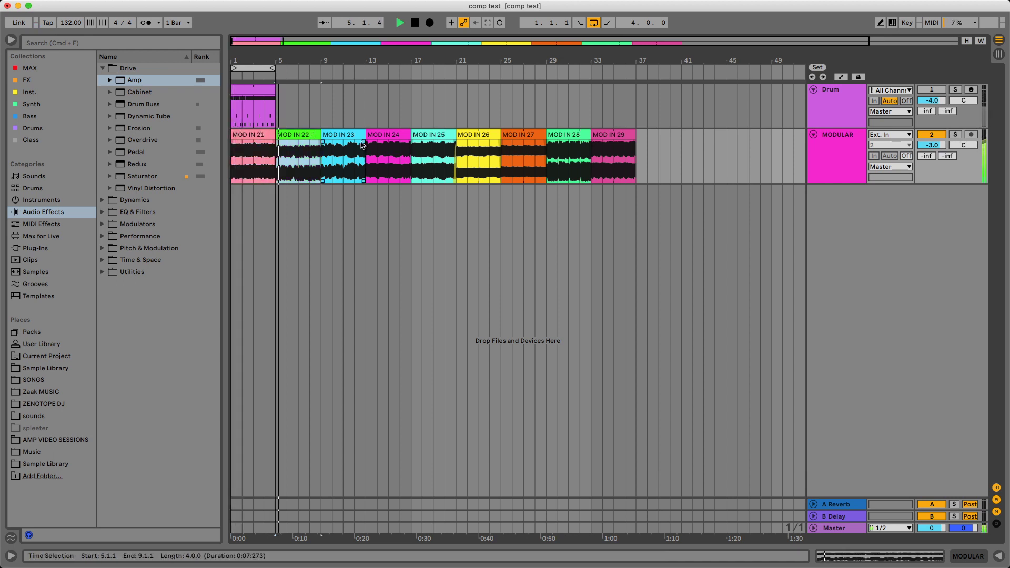
click(346, 135)
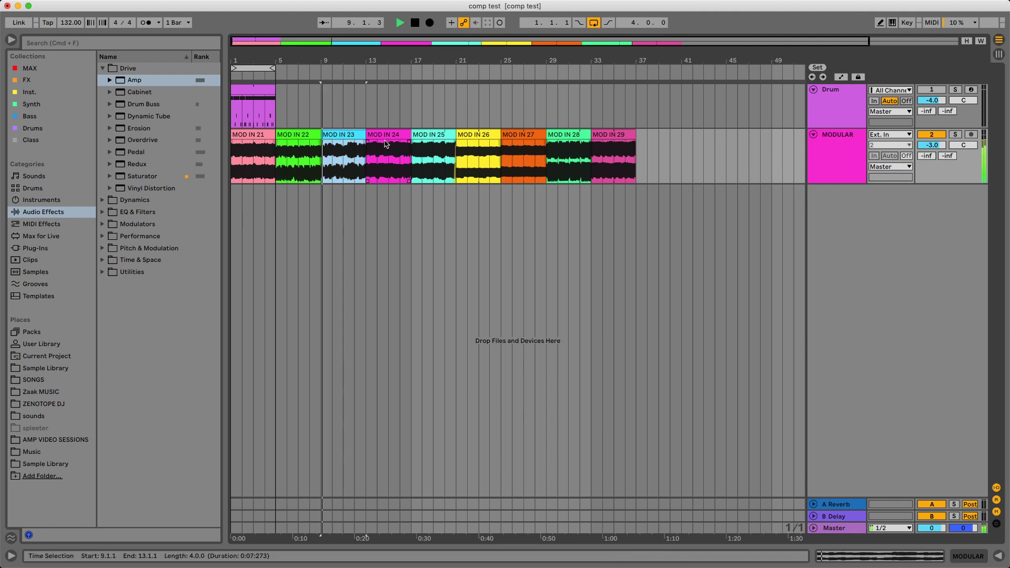
click(389, 134)
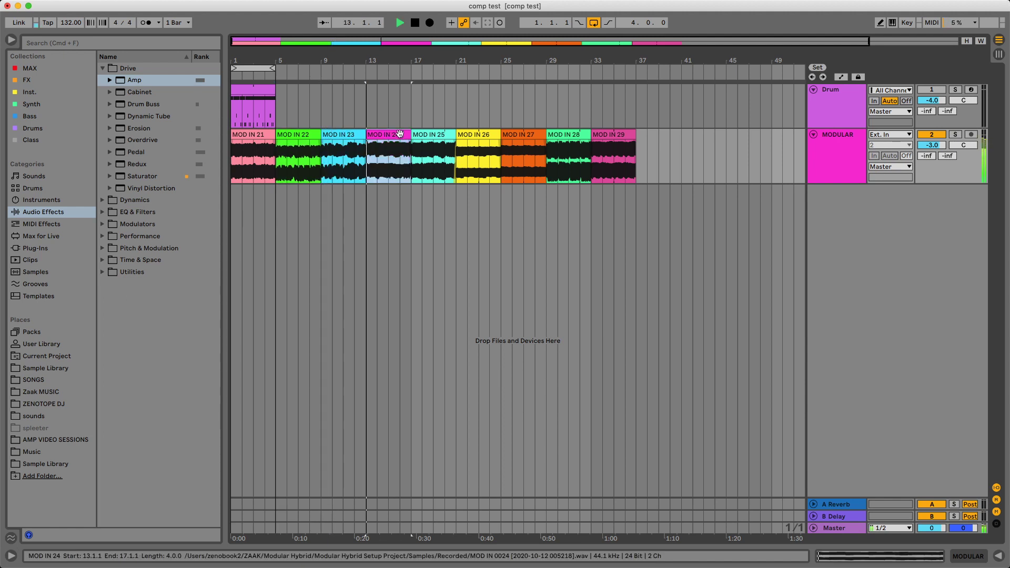
click(429, 136)
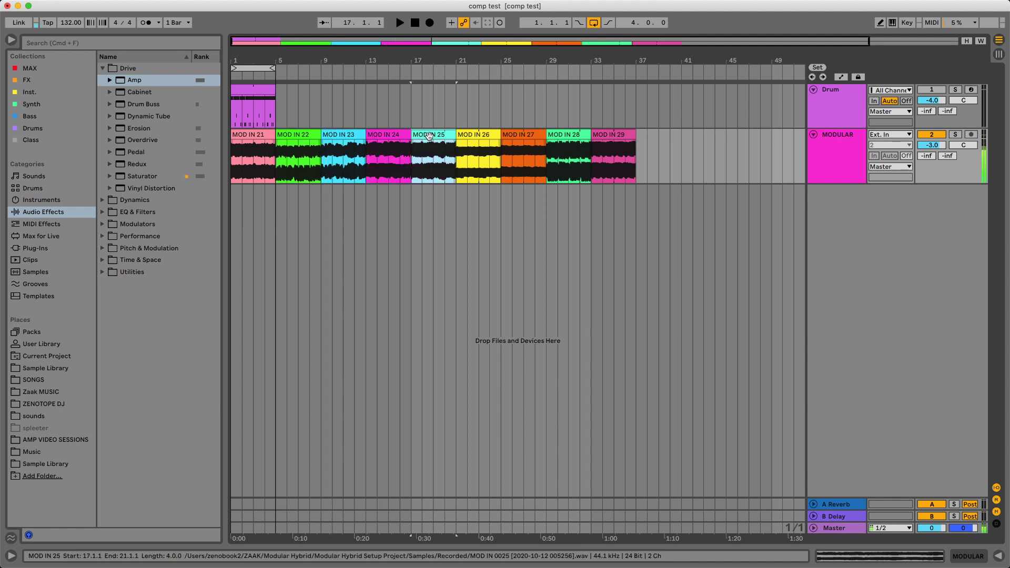
click(481, 135)
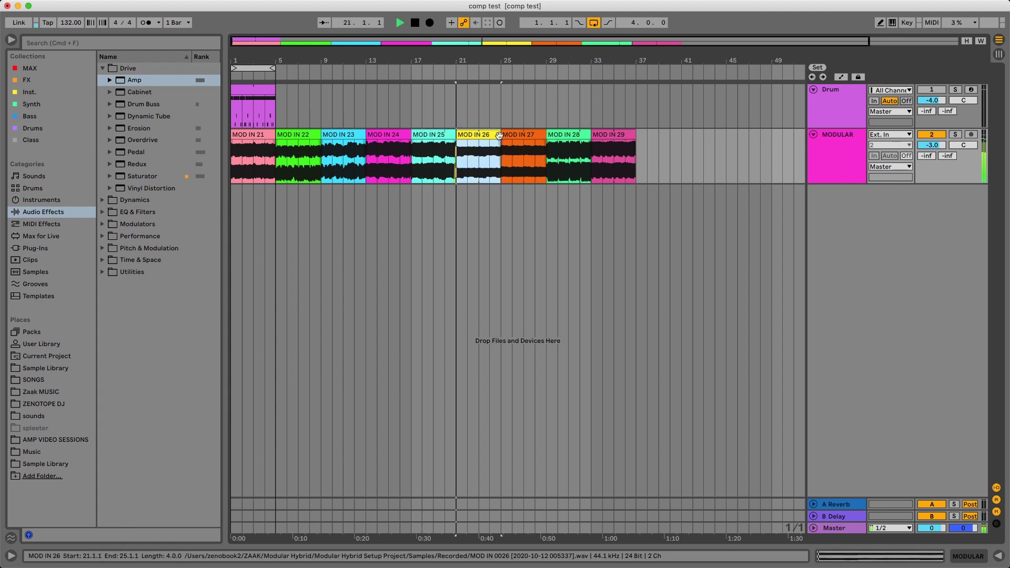
click(527, 136)
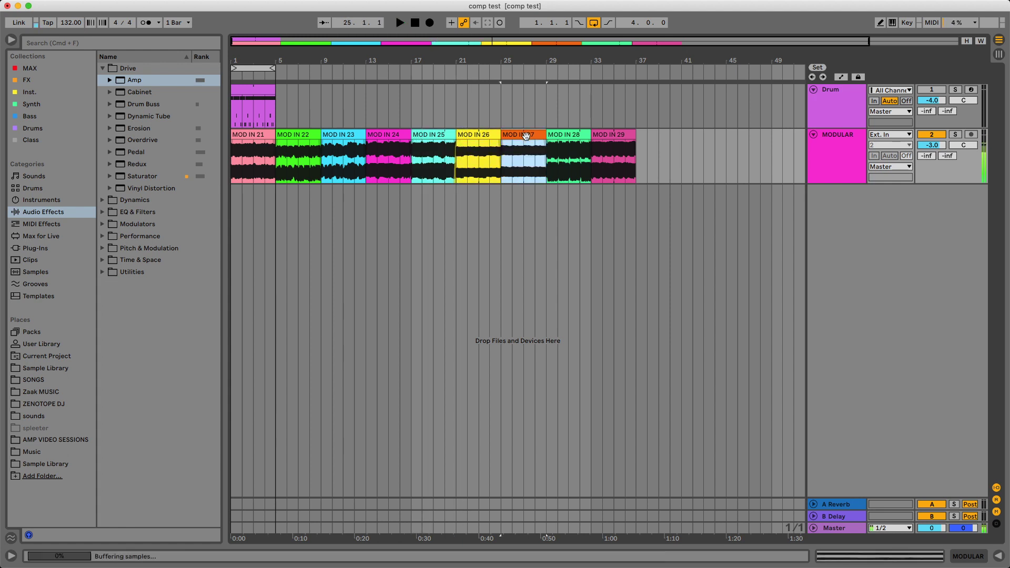
click(553, 136)
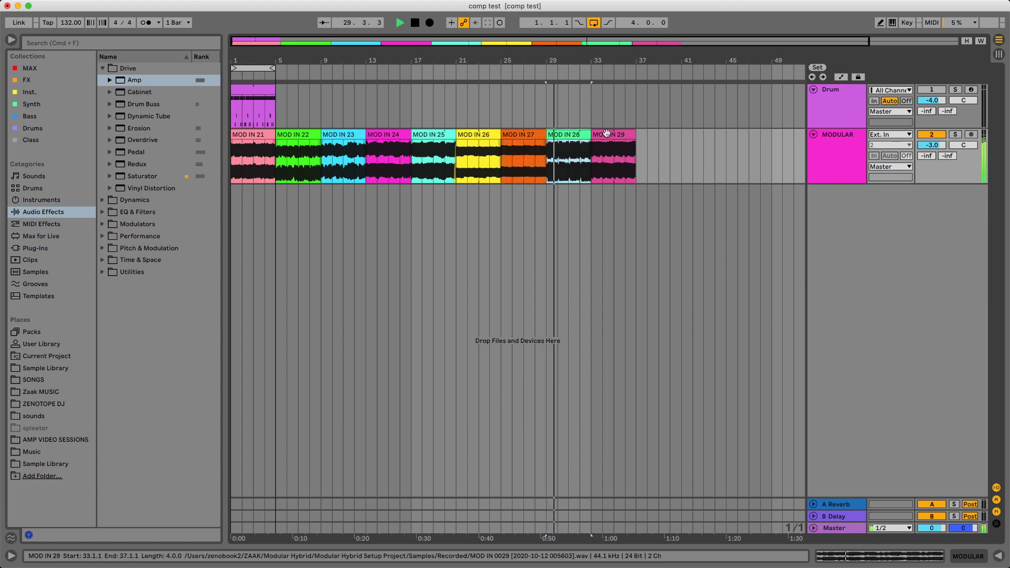
key(space)
click(609, 134)
key(space)
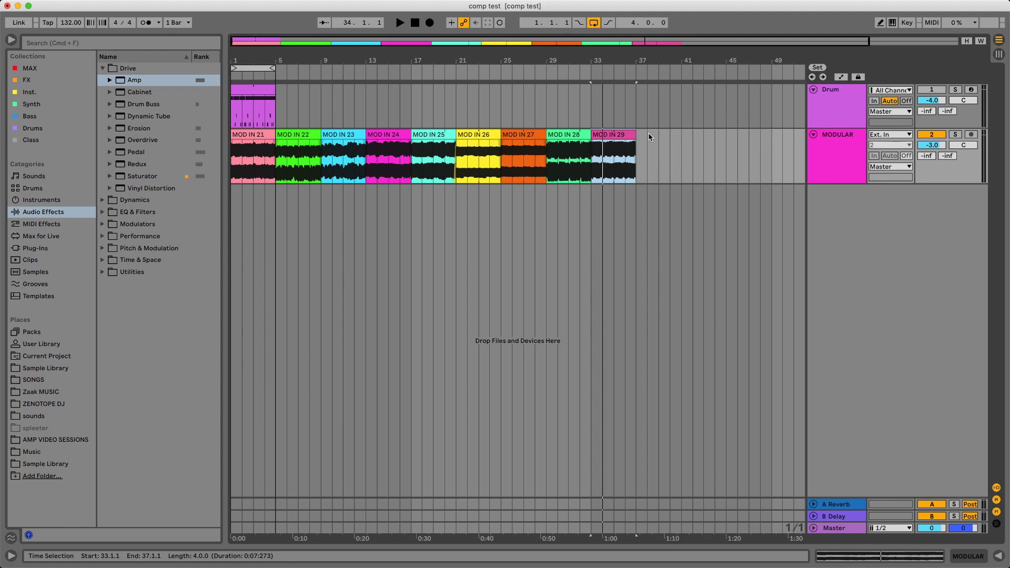
Step: Add nine take lanes to the MODULAR track
key(alt+shift+t)
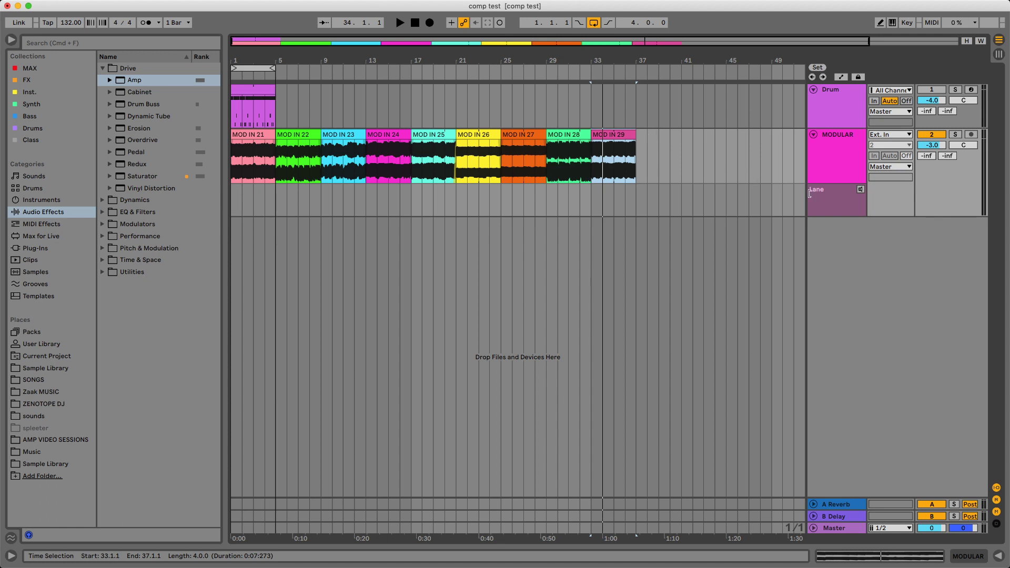
click(835, 201)
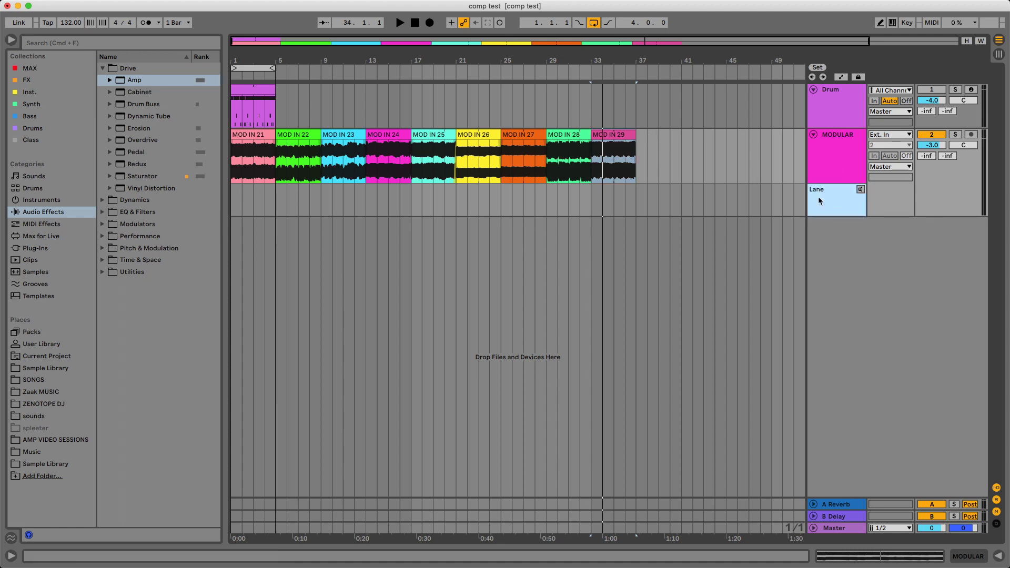
key(alt+shift+t)
key(alt+shift+t)
key(alt+shift+t)
key(alt+shift+t)
key(alt+shift+t)
key(alt+shift+t)
key(alt+shift+t)
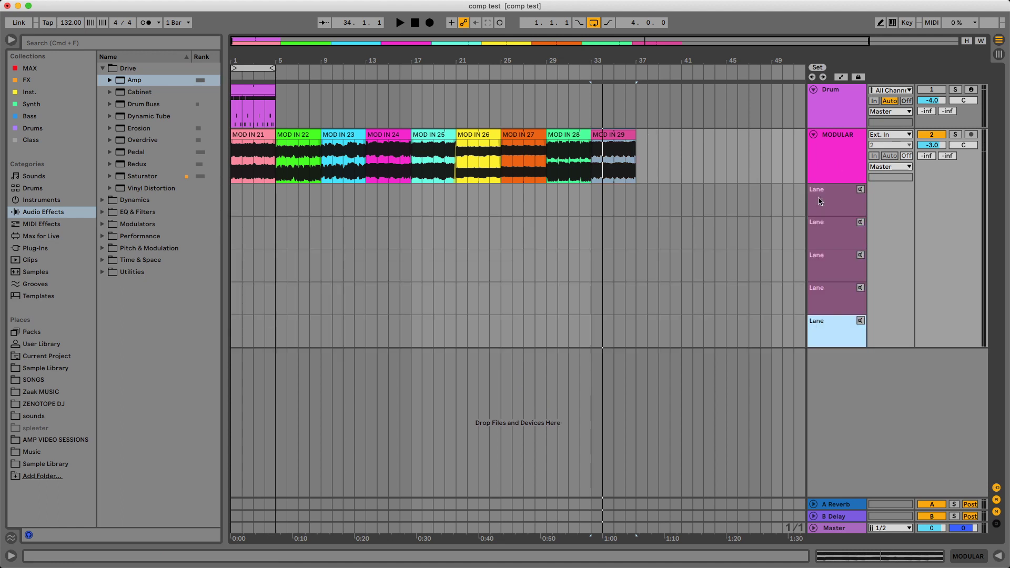
key(alt+shift+t)
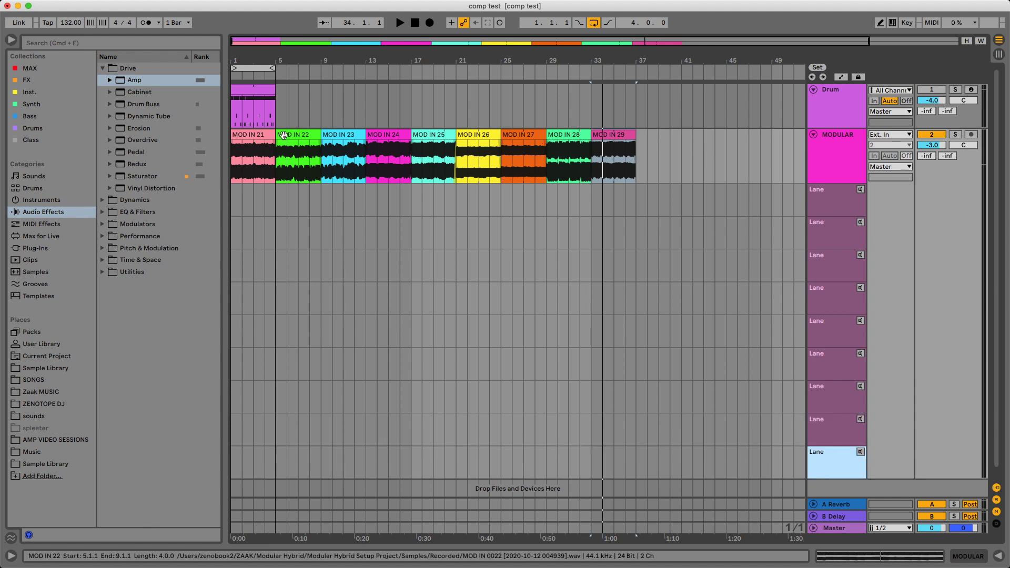
Step: Toggle the MODULAR track's take lanes between hidden and shown, leaving them shown
key(super+alt+u)
key(super+alt+u)
key(super+alt+u)
key(super+alt+u)
key(super+alt+u)
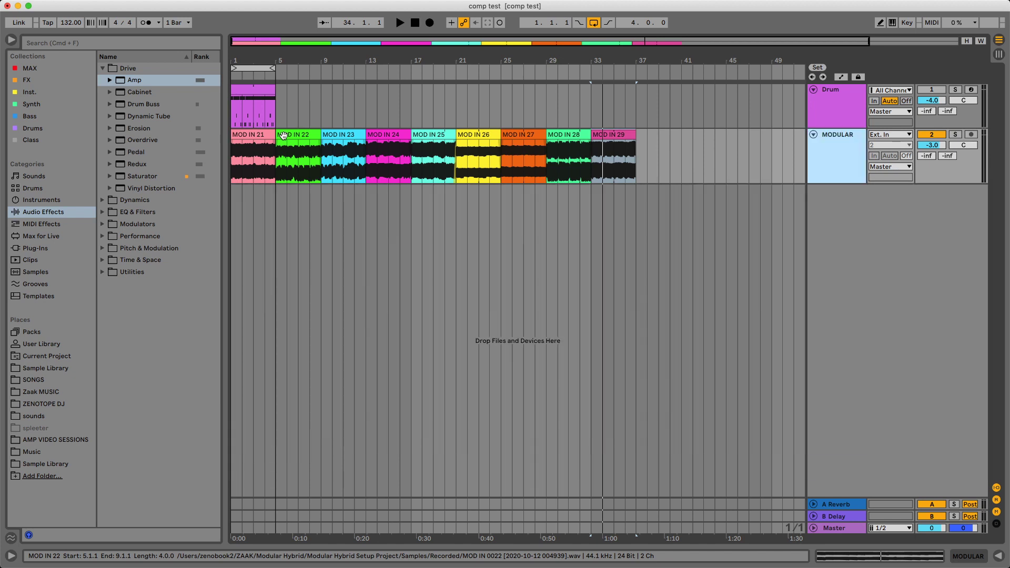
key(super+alt+u)
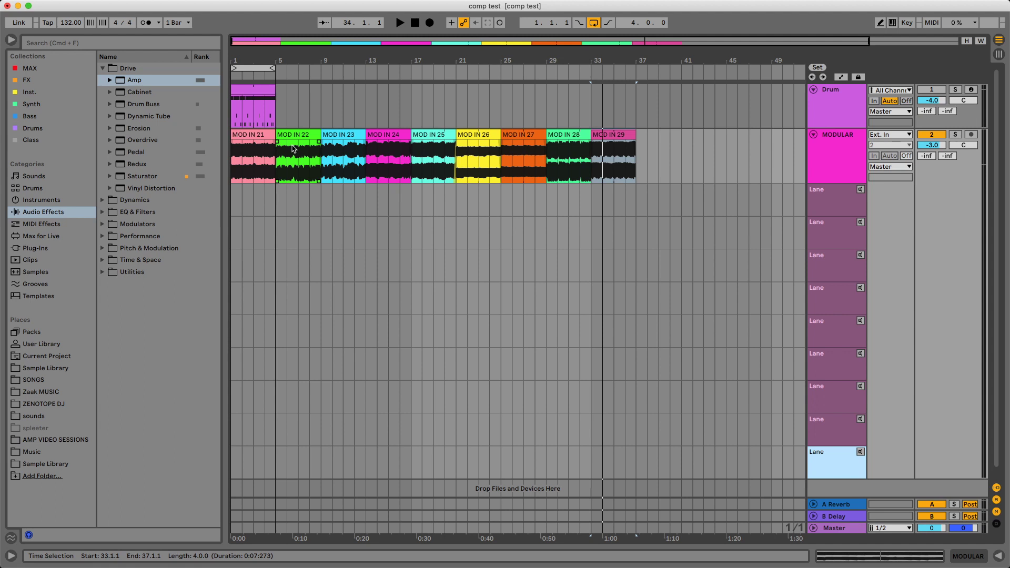
Step: Move the clips MOD IN 21 through MOD IN 29 to bar 1, each onto its own take lane in numerical order
drag(253, 157, 260, 203)
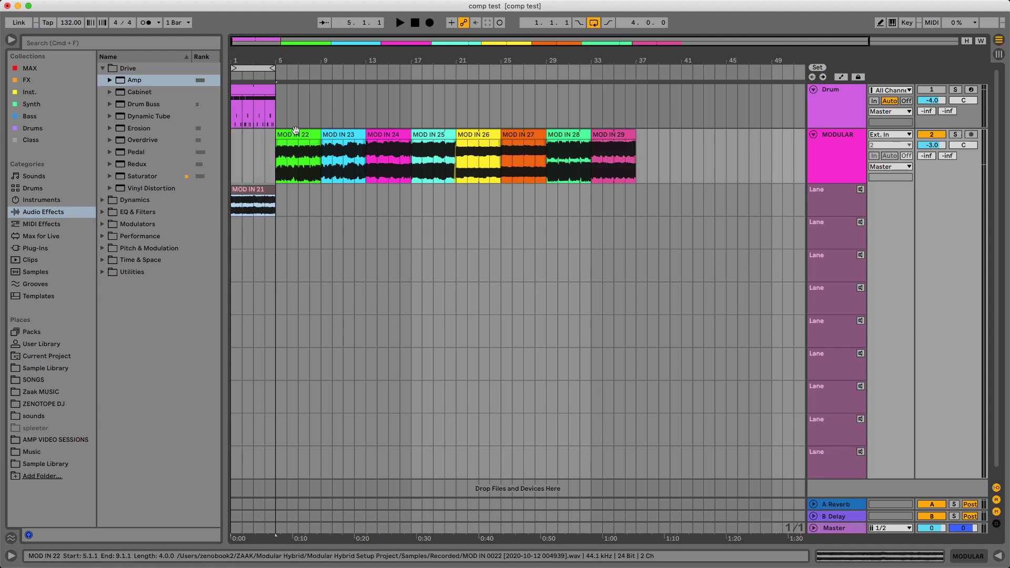
drag(295, 130, 250, 219)
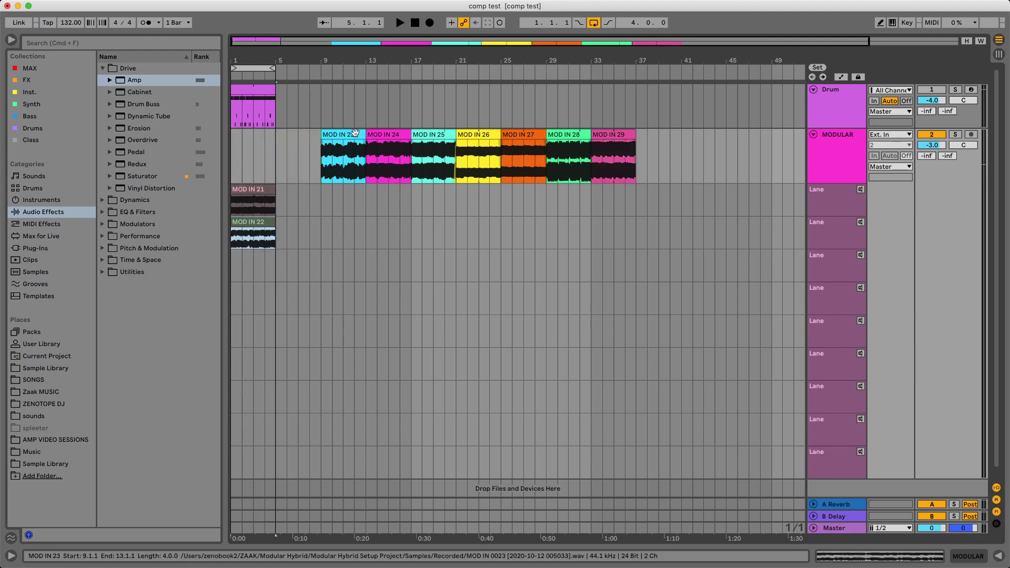
drag(355, 132, 265, 256)
drag(395, 134, 244, 318)
drag(483, 135, 263, 362)
drag(523, 152, 244, 403)
click(575, 150)
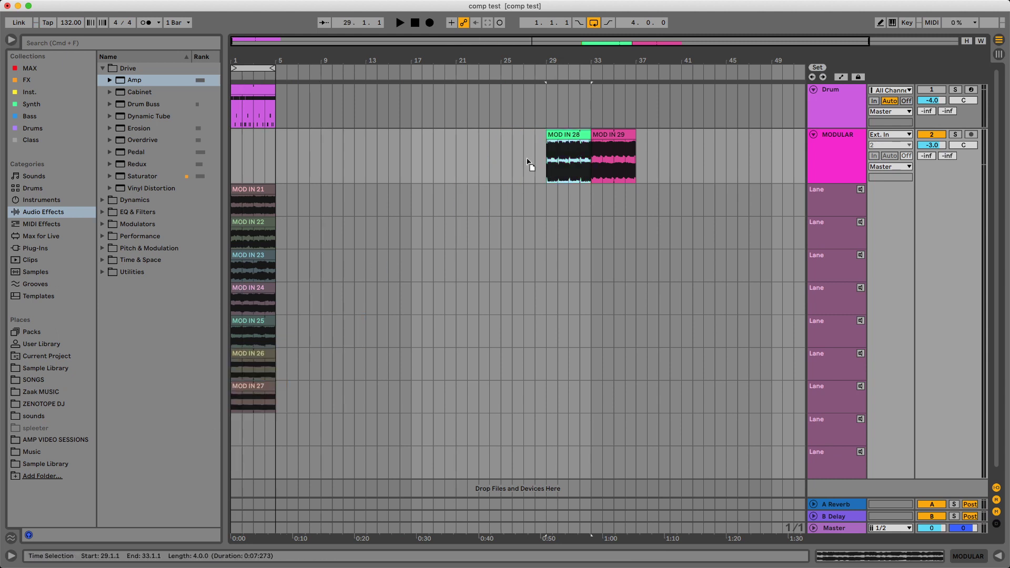
drag(527, 161, 234, 433)
drag(598, 133, 245, 473)
Step: Play the arrangement from 1.2.3 with the MODULAR track's main lane empty
drag(249, 62, 357, 101)
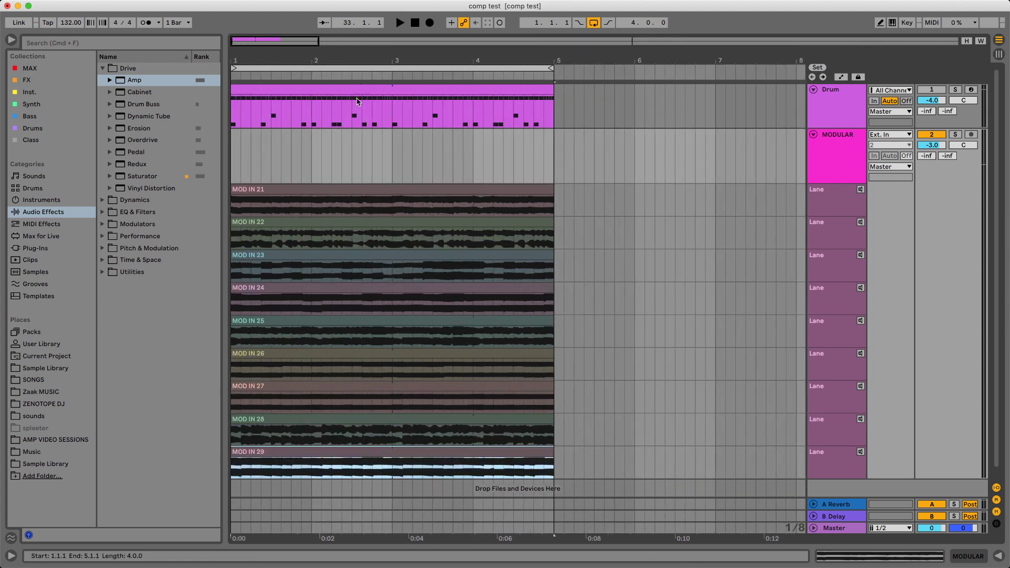
click(357, 90)
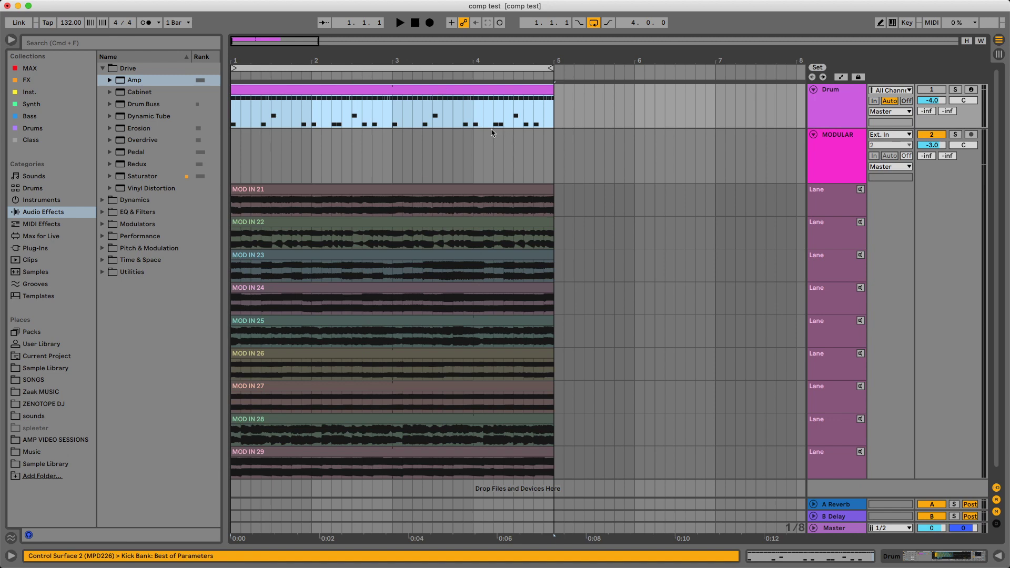
click(278, 192)
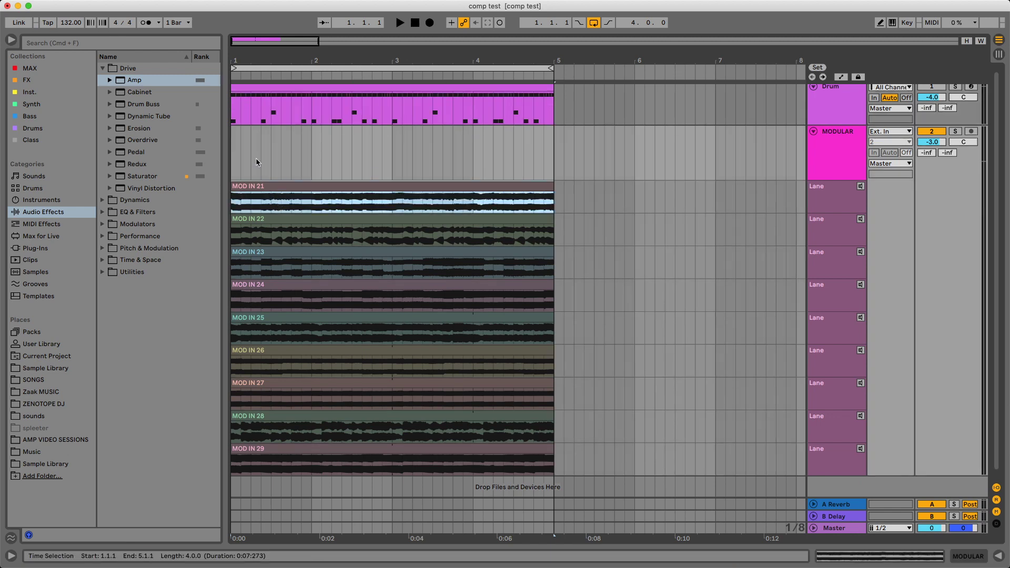
click(261, 158)
key(space)
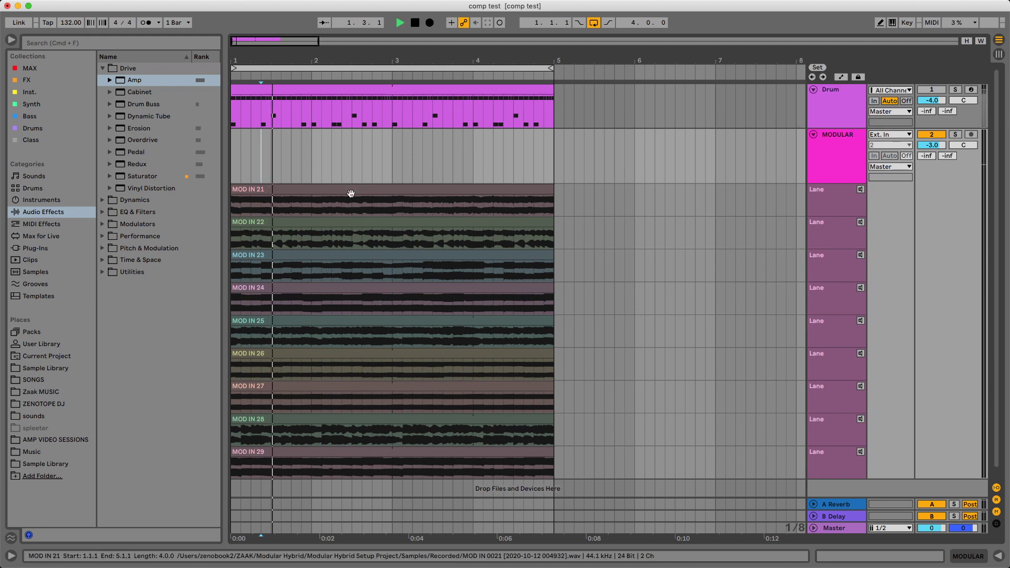
key(space)
key(space)
key(space)
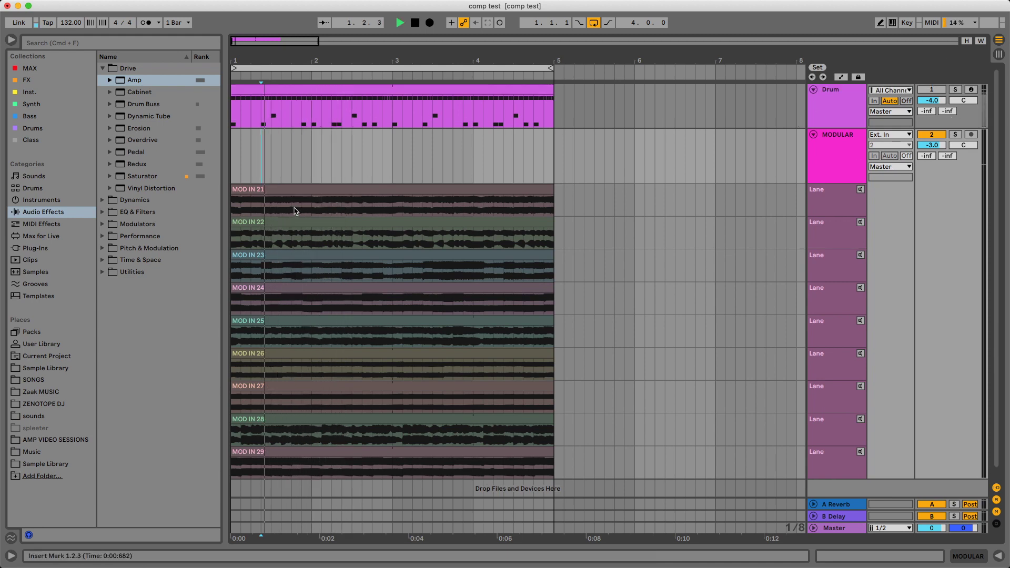
Step: Audition the take lanes of MOD IN 21, MOD IN 22 and MOD IN 23 during playback and switch lane auditioning off again
click(861, 190)
key(space)
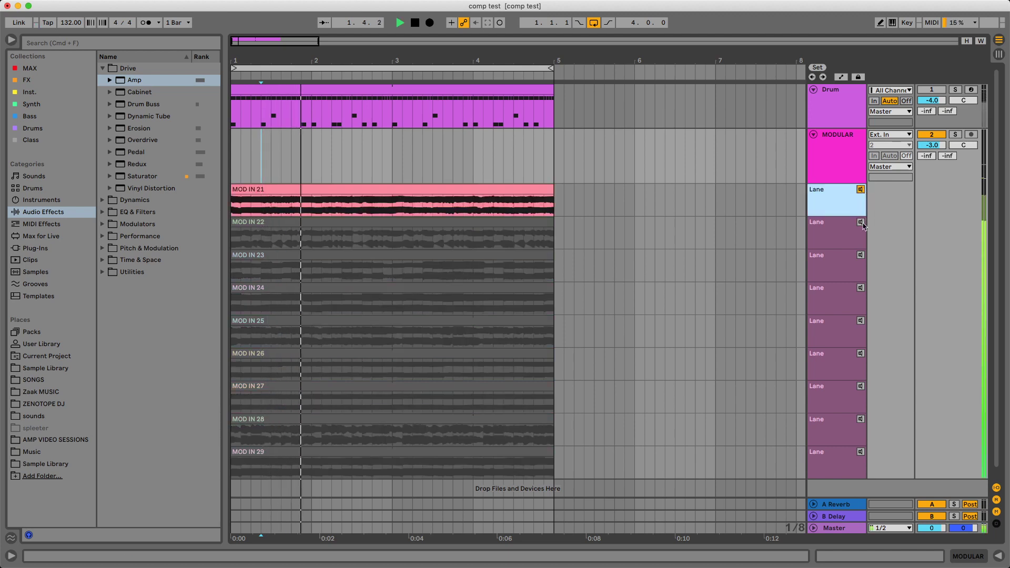
click(861, 223)
click(861, 256)
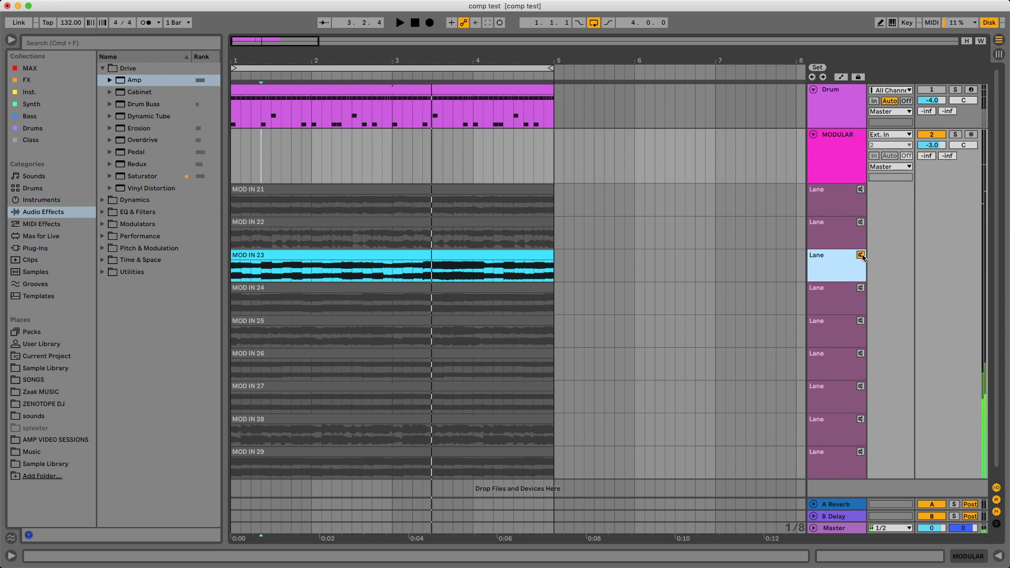
click(861, 255)
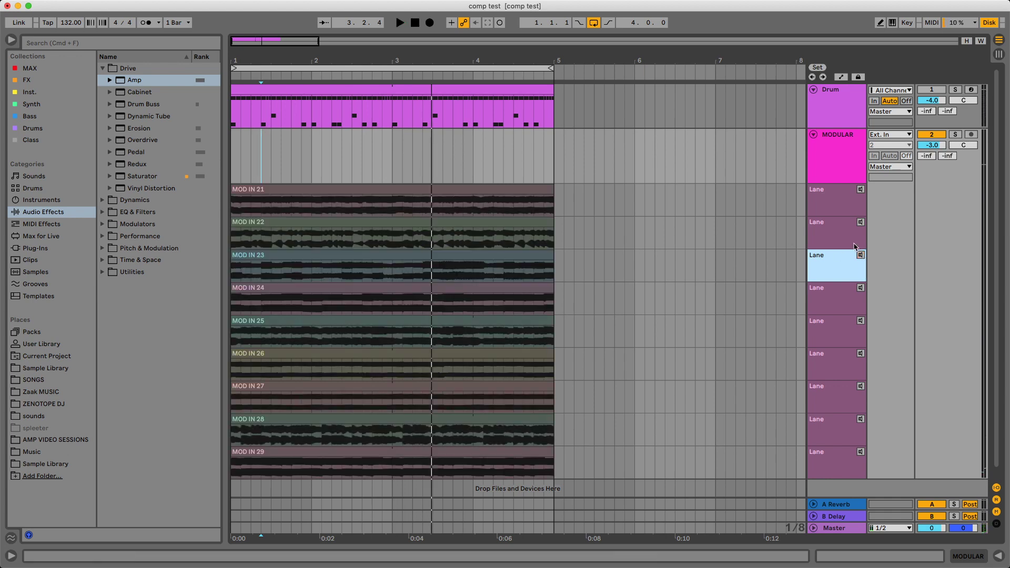
click(389, 279)
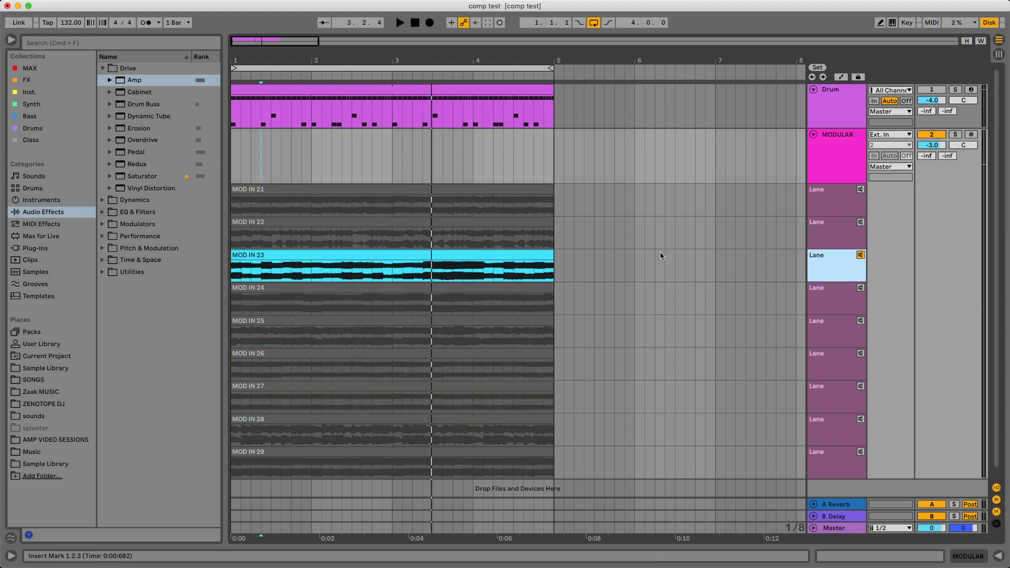
click(860, 256)
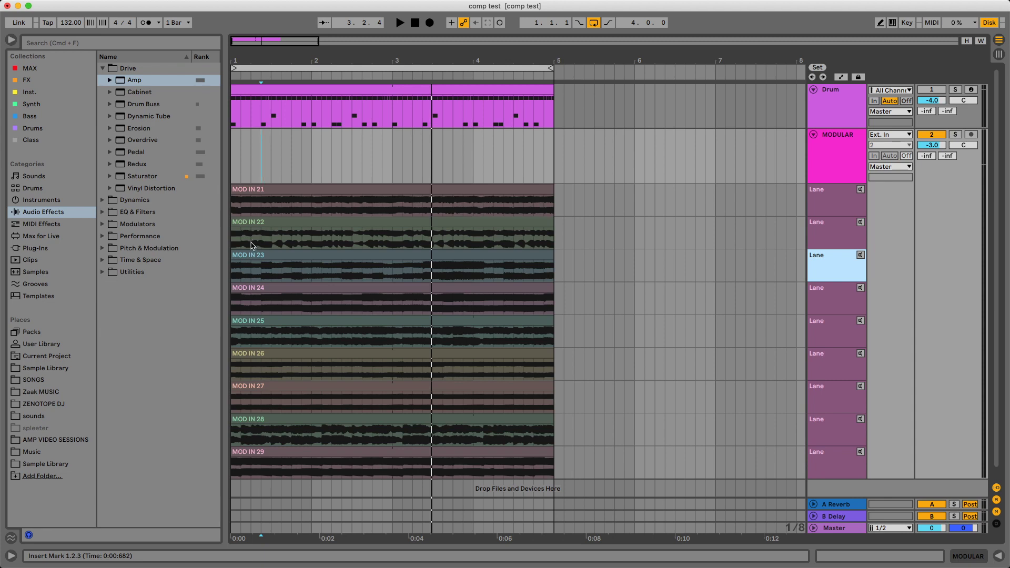
Step: Comp the first beat (1.1.1 to 1.2.1) into the MODULAR main lane, cycling its source through the takes to MOD IN 28
drag(252, 243, 233, 245)
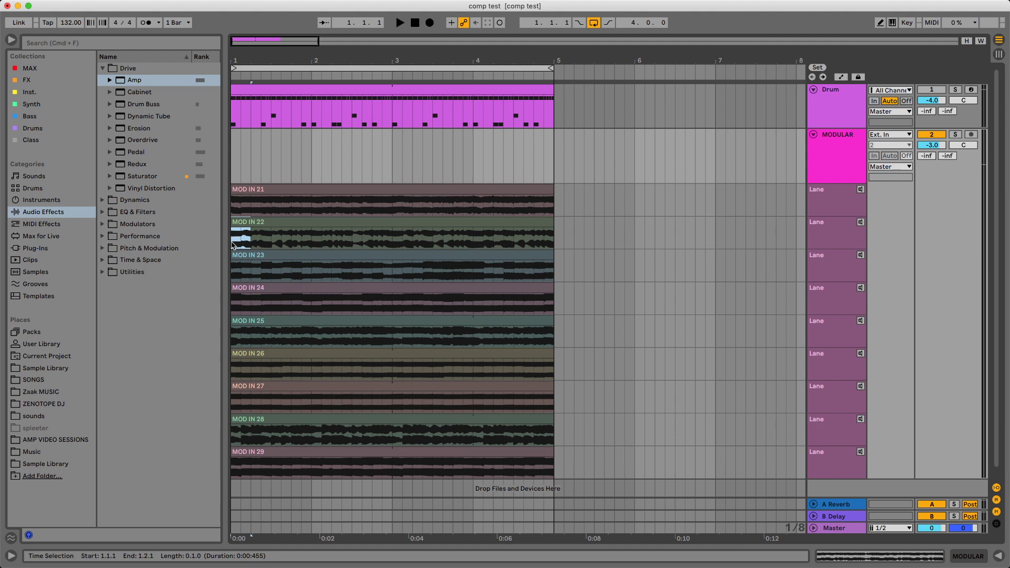
key(Up)
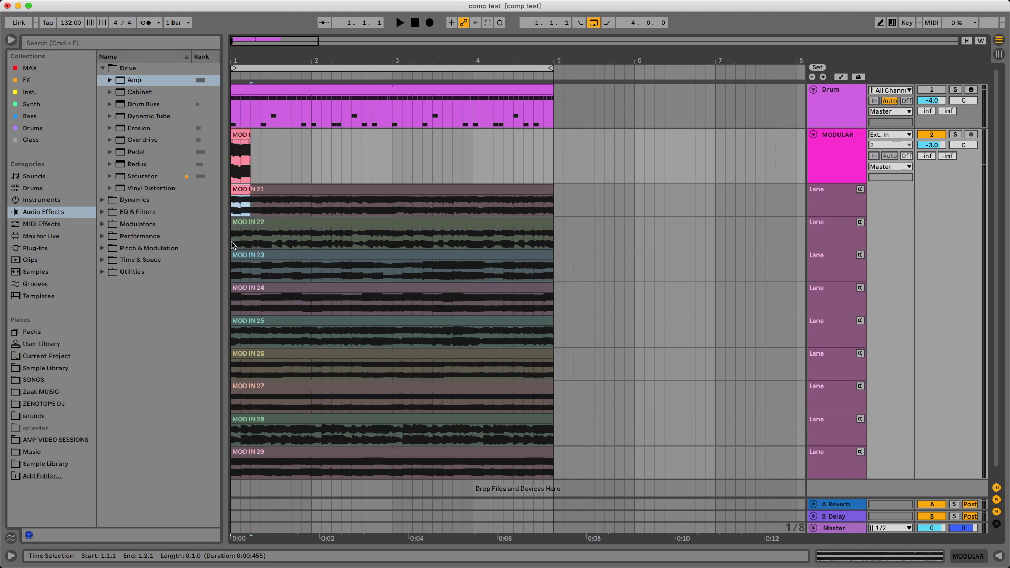
key(Down)
key(Down)
key(Down)
key(Down)
key(Down)
key(Up)
key(Up)
key(Up)
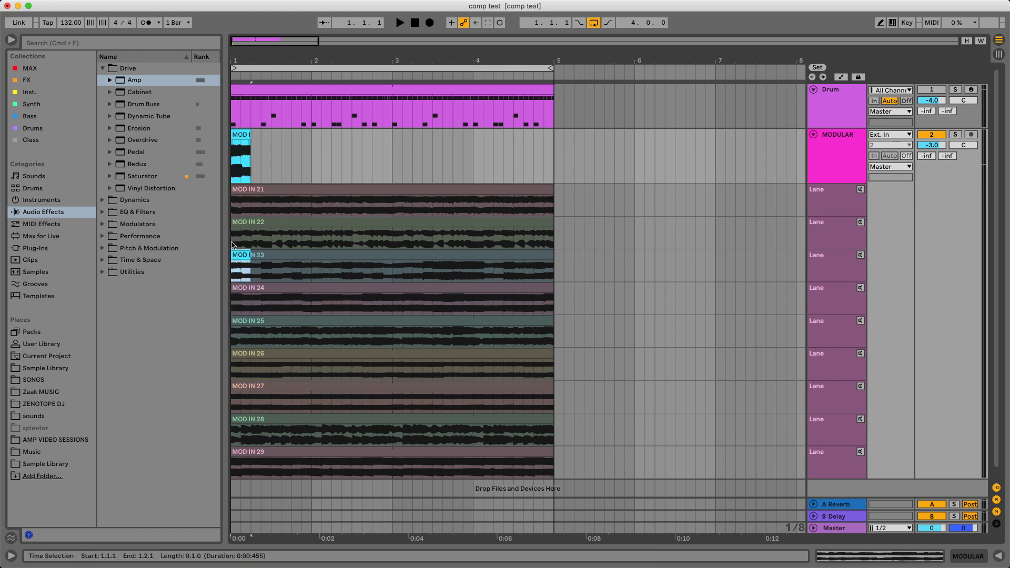
key(Down)
key(Down)
key(Down)
key(Down)
key(Down)
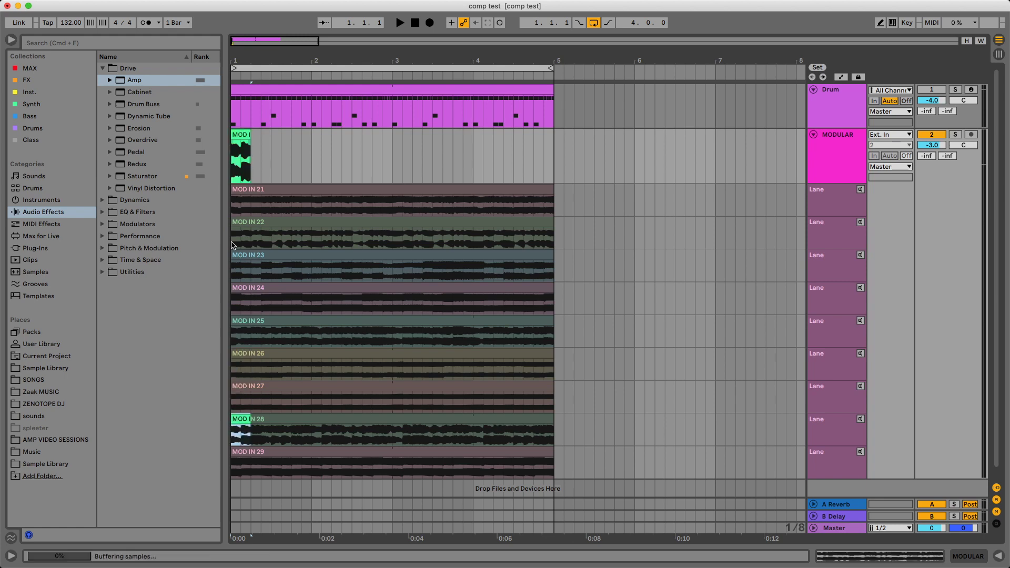
Step: Switch the comp source for the first beat (1.1.1 to 1.2.1) to MOD IN 21 and play it back
key(Down)
key(Up)
key(Up)
key(Up)
key(Up)
key(Up)
key(Up)
key(Up)
key(Up)
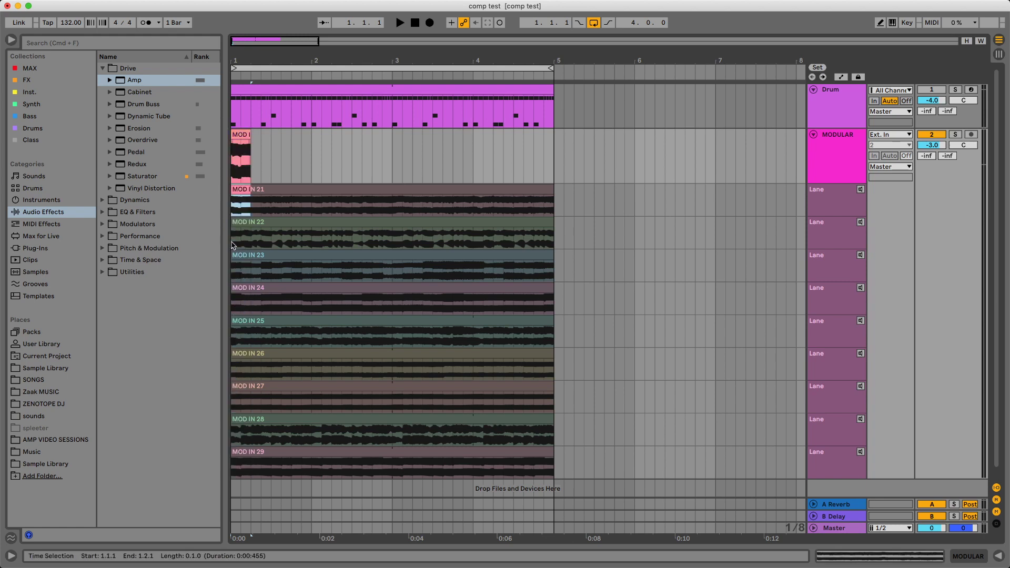
key(Down)
key(Up)
key(space)
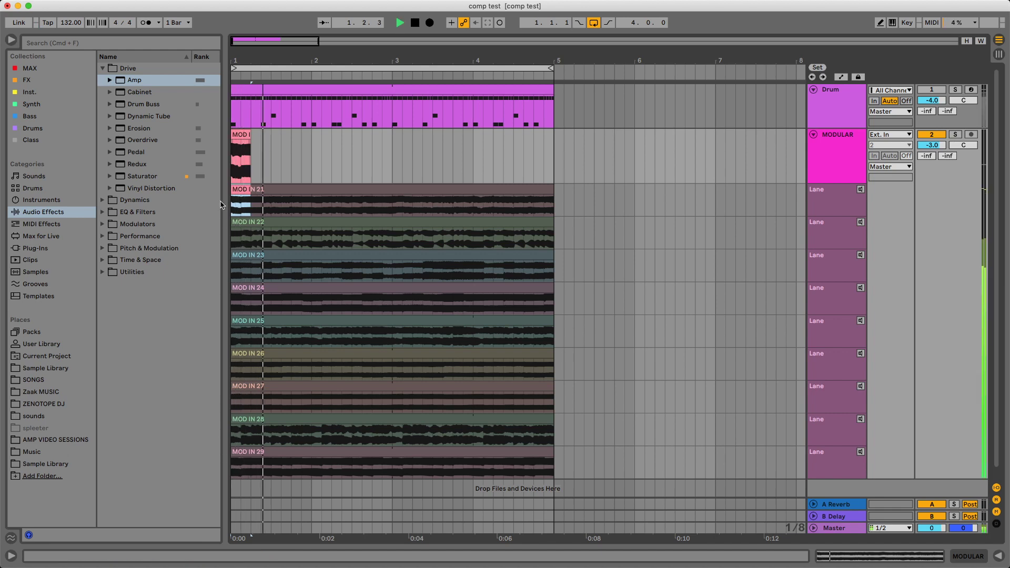
key(space)
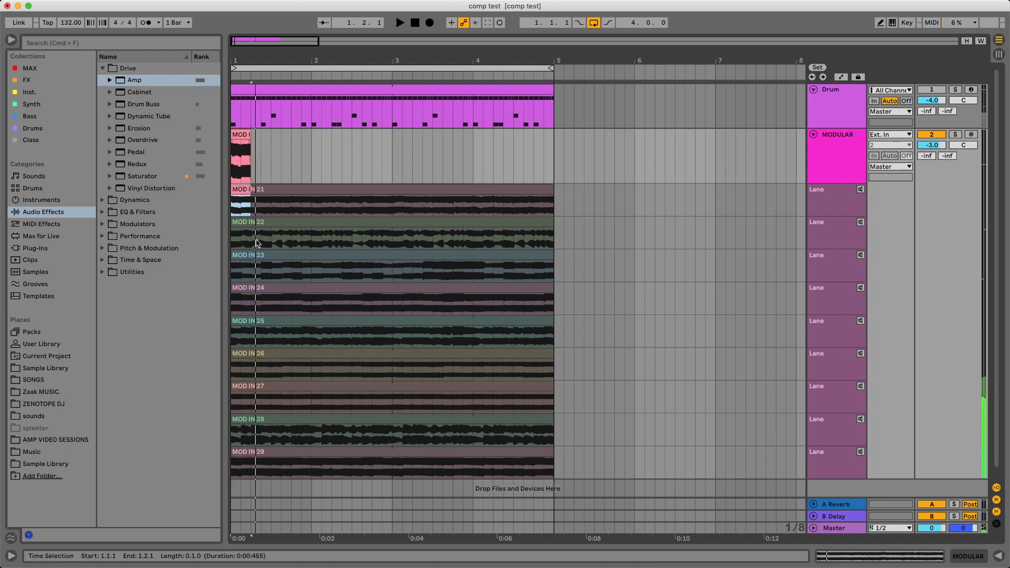
Step: Comp the section from 1.2.1 to 1.2.3 into the MODULAR main lane, cycling its source through the takes to MOD IN 24
drag(252, 243, 261, 245)
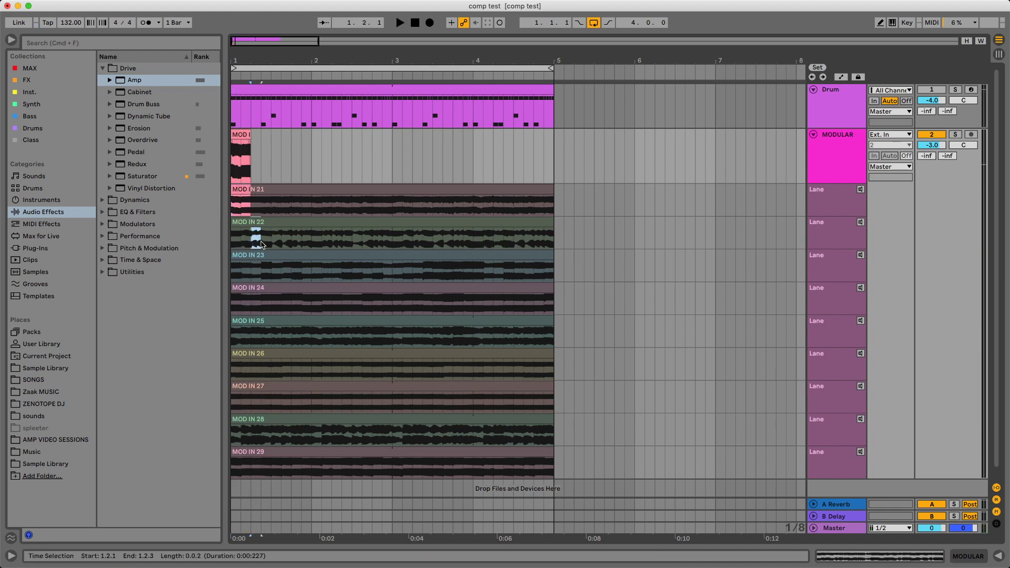
key(Return)
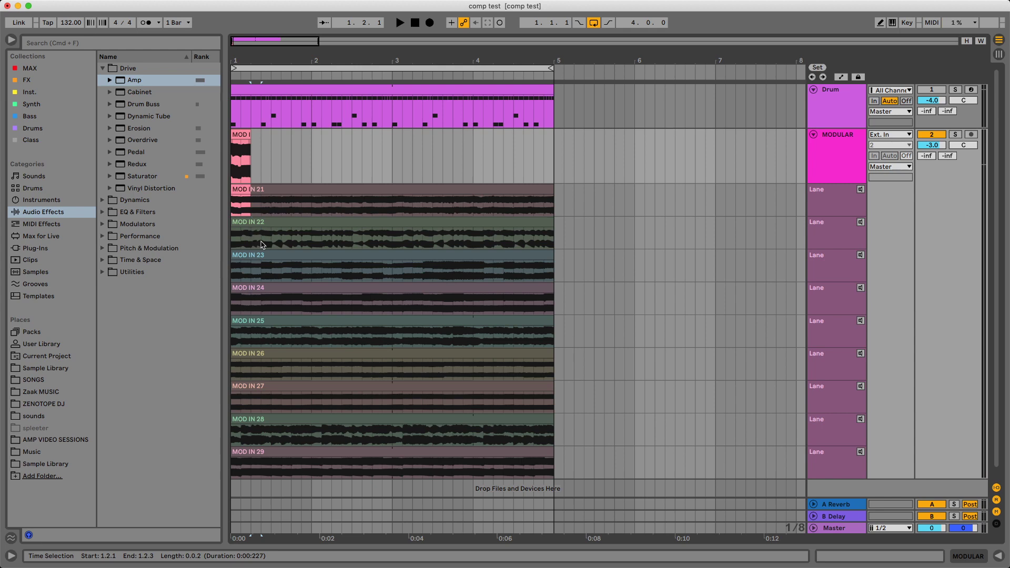
click(256, 221)
drag(263, 233, 254, 235)
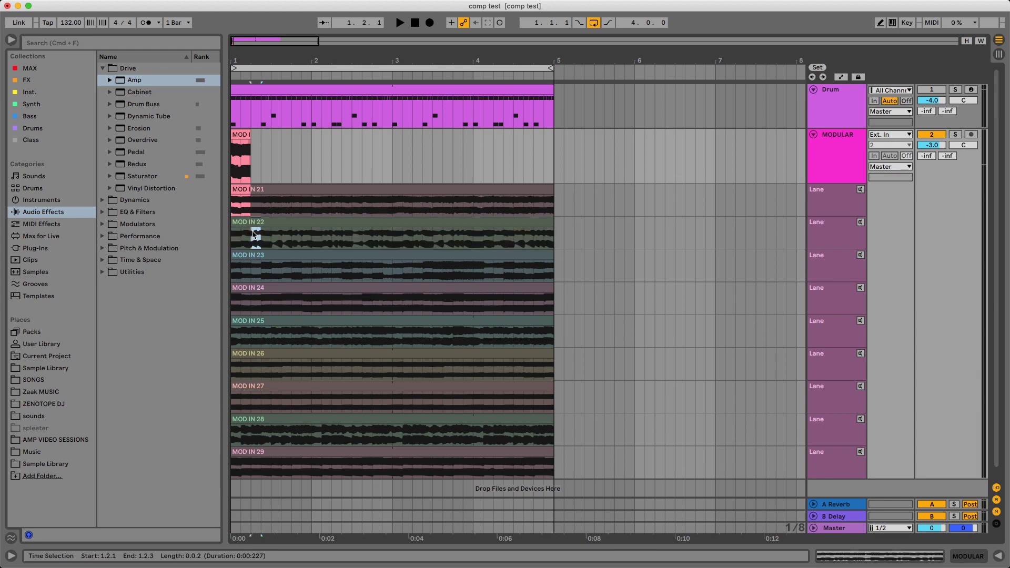
key(Return)
key(super+Down)
key(super+Down)
key(super+Down)
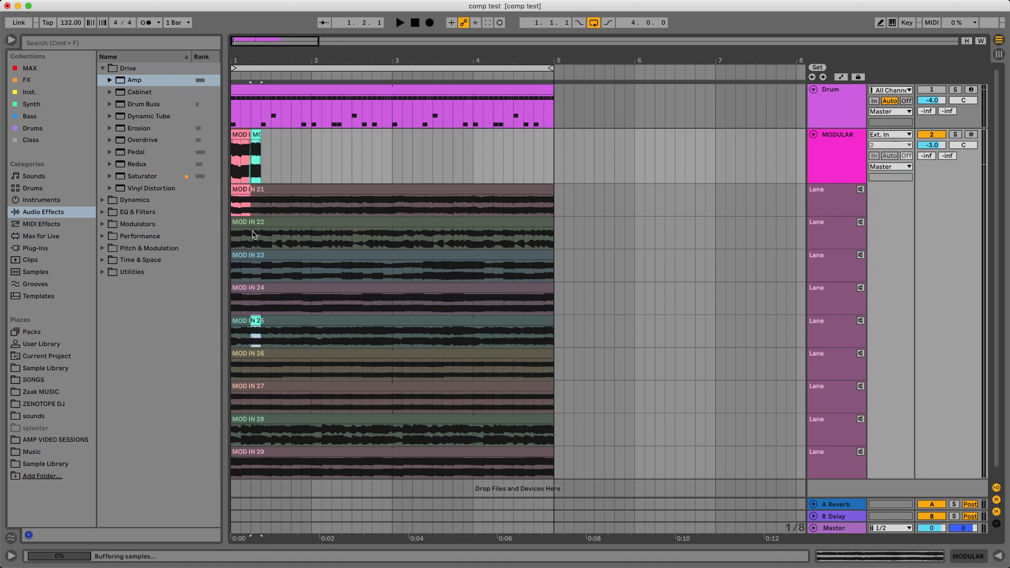
key(super+Up)
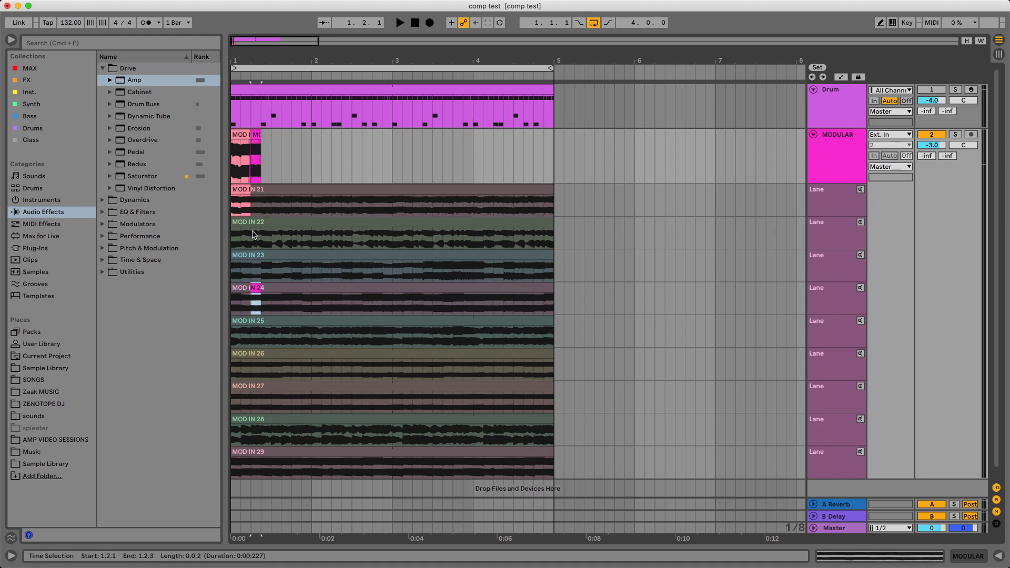
Step: Comp 1.2.3 to 1.3.1 from MOD IN 22 into the MODULAR main lane and play it back
drag(262, 271, 268, 273)
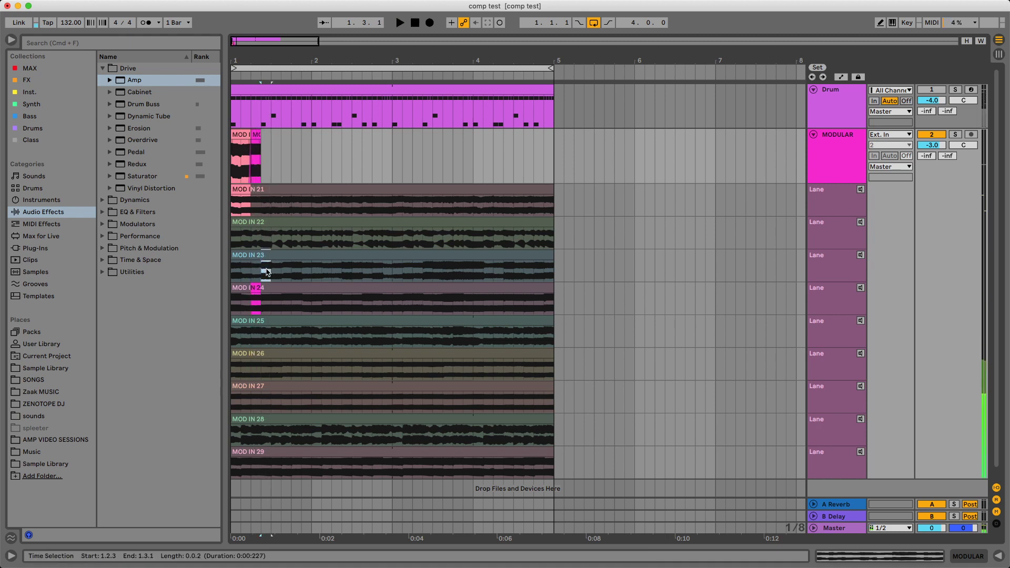
key(super+Up)
key(space)
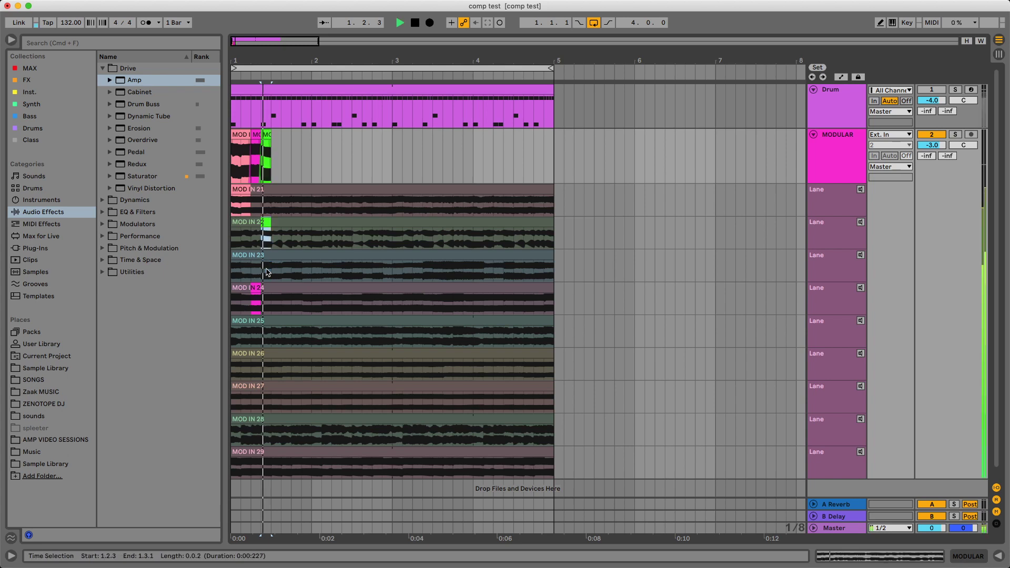
key(space)
Step: Comp 1.3.1 to 1.4.1 from MOD IN 25 into the MODULAR main lane and play the section
drag(272, 273, 293, 276)
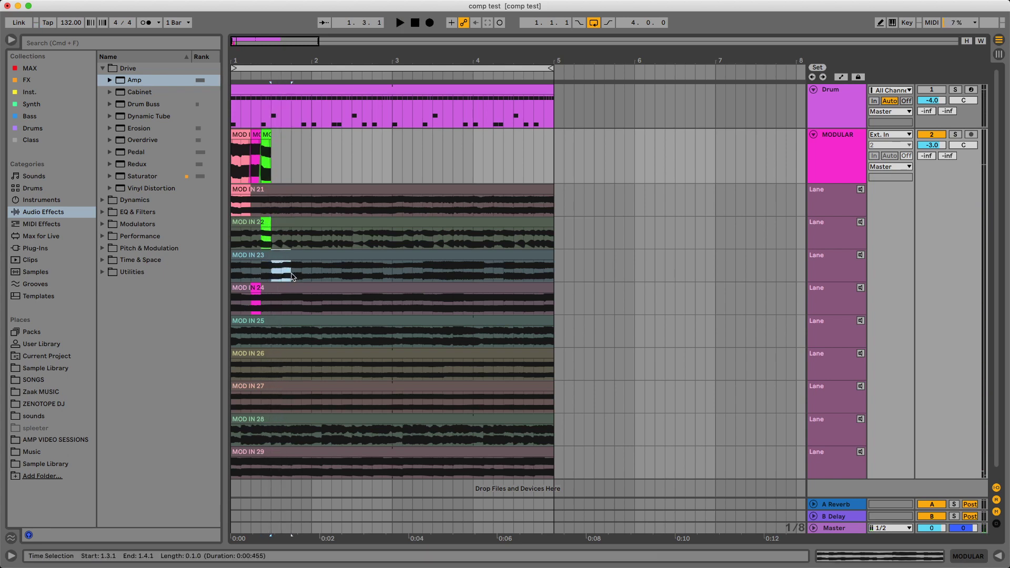
key(super+Down)
key(super+Down)
key(super+Down)
key(super+Up)
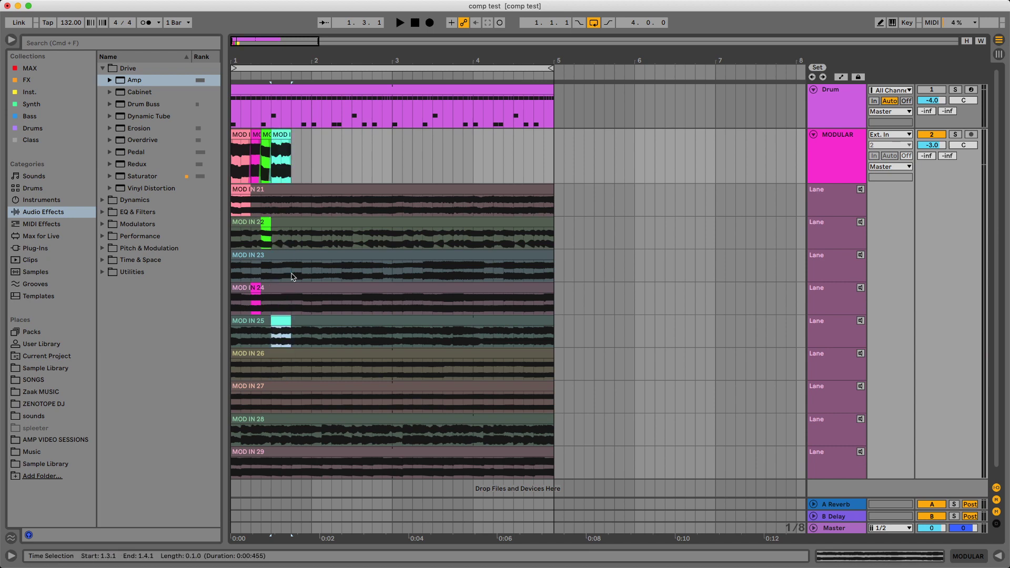
key(space)
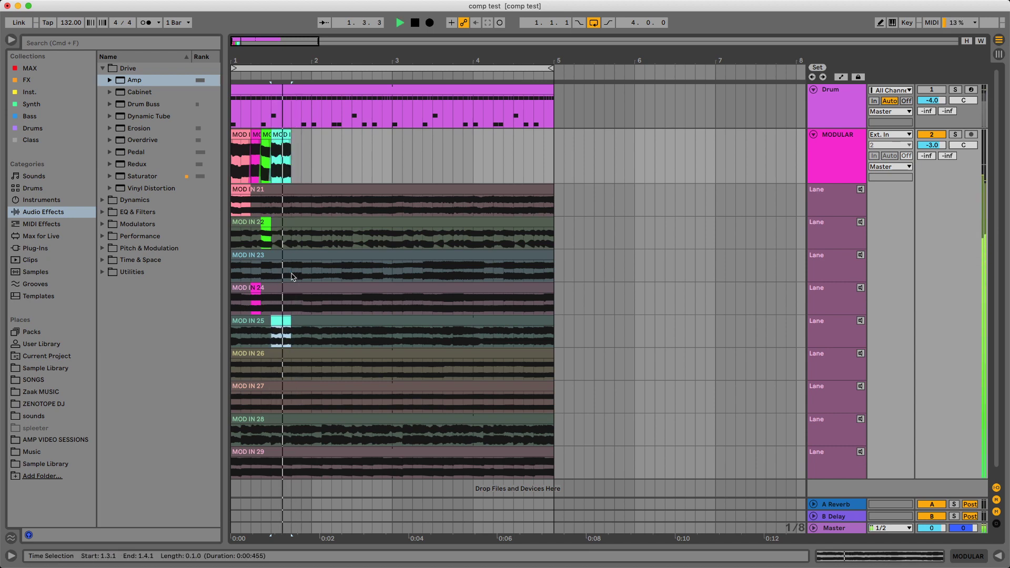
key(space)
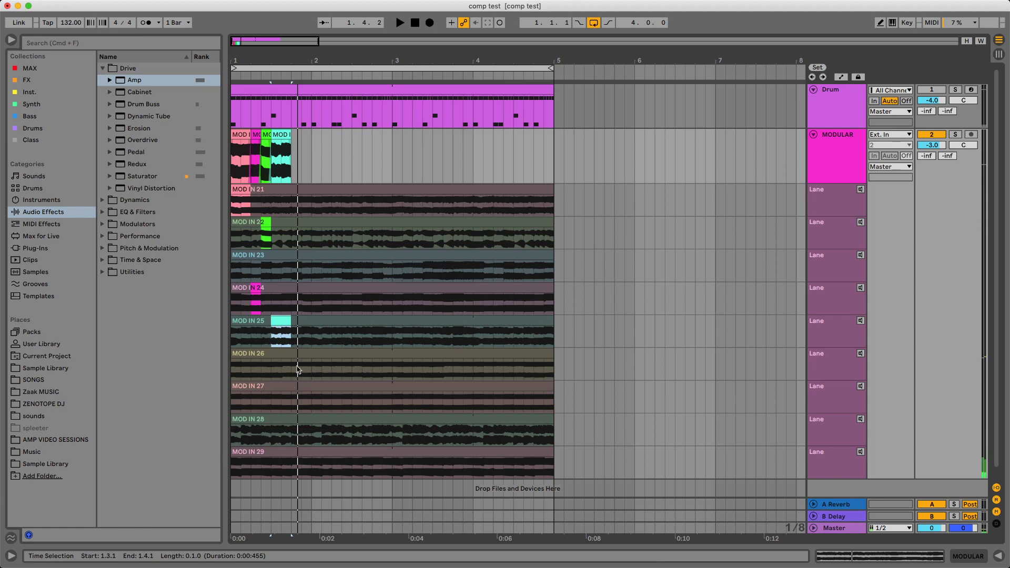
Step: Comp 1.4.1 to 1.4.3 from MOD IN 26 and 1.4.3 to 2.1.1 from MOD IN 27
drag(292, 370, 315, 410)
key(Return)
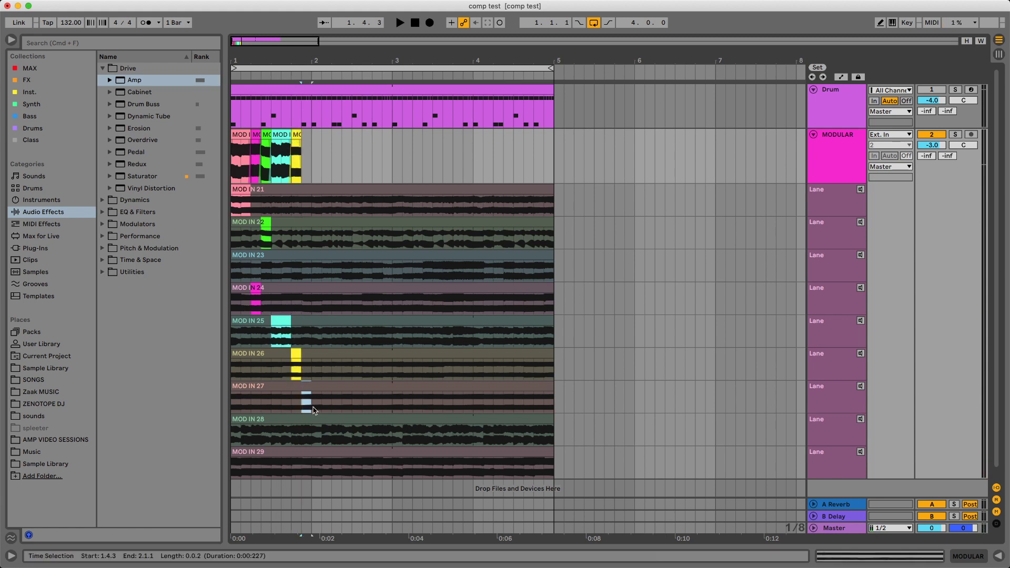
key(Return)
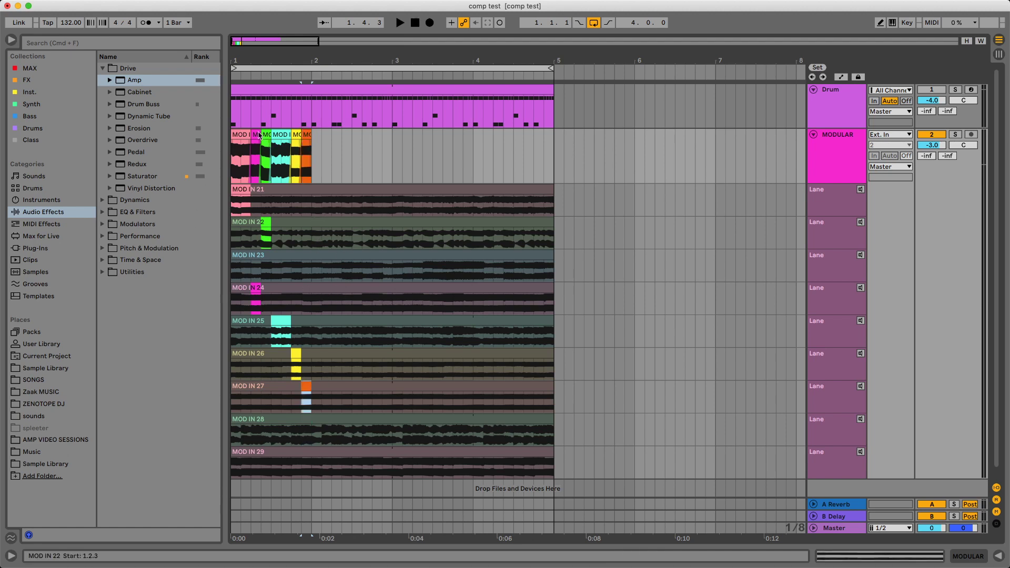
Step: Unmute the Drum track and play the comped first bar from 1.1.1 together with the drums
click(941, 94)
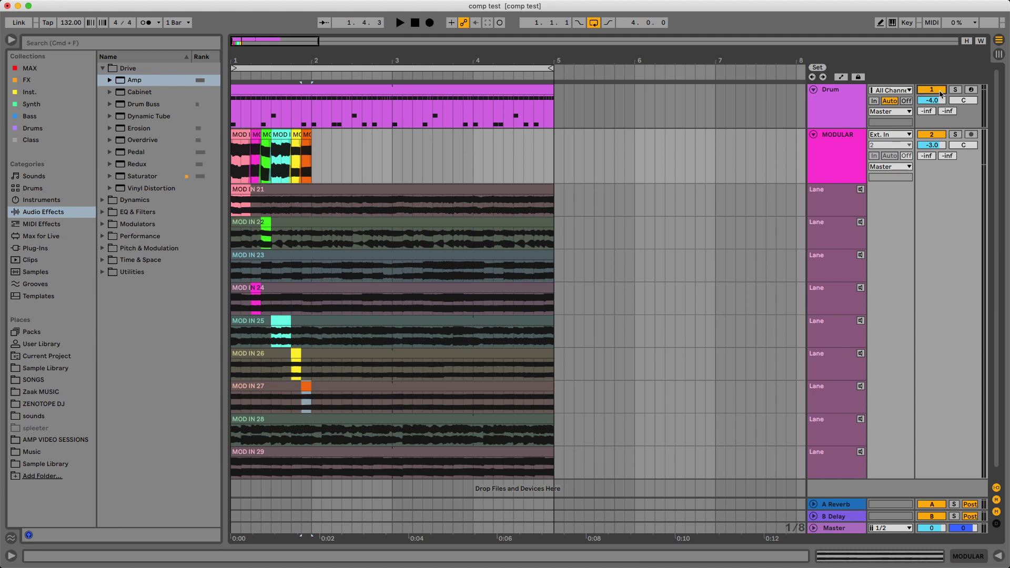
key(space)
key(space)
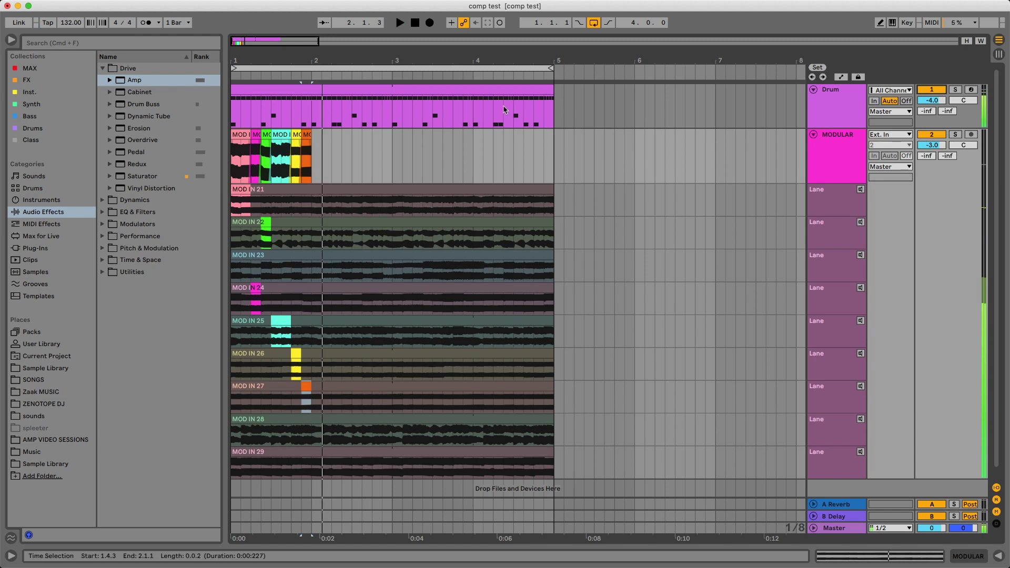
click(240, 106)
key(space)
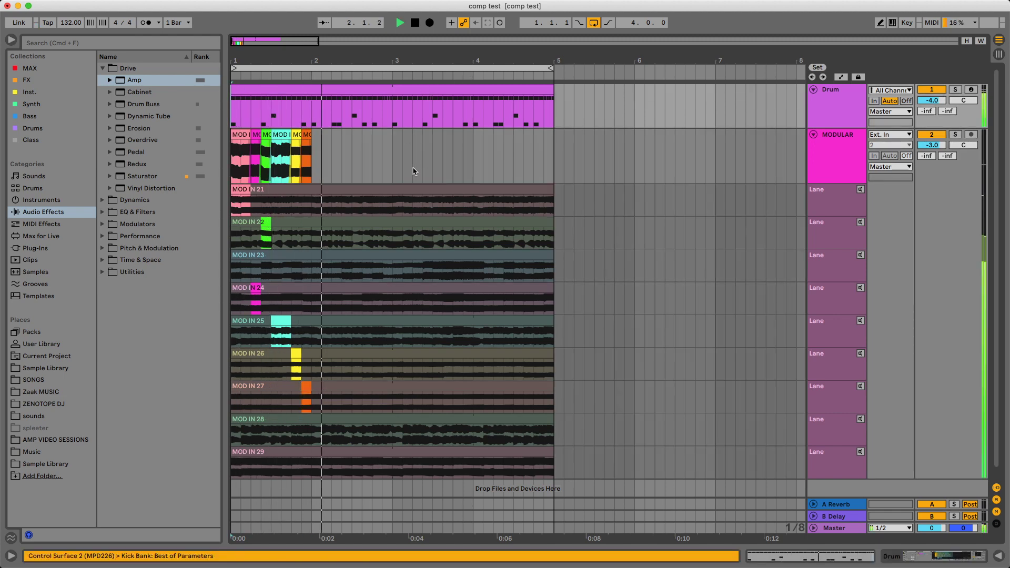
key(space)
key(space)
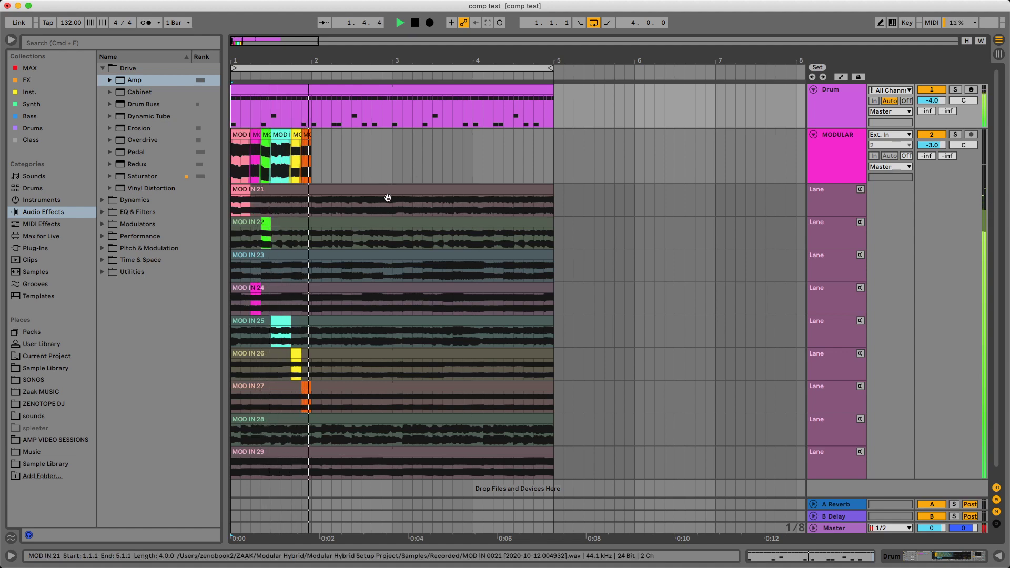
key(space)
Step: Comp 2.1.1 to 2.2.1 into the MODULAR main lane, cycling its source up through the takes to MOD IN 21
drag(315, 410, 331, 412)
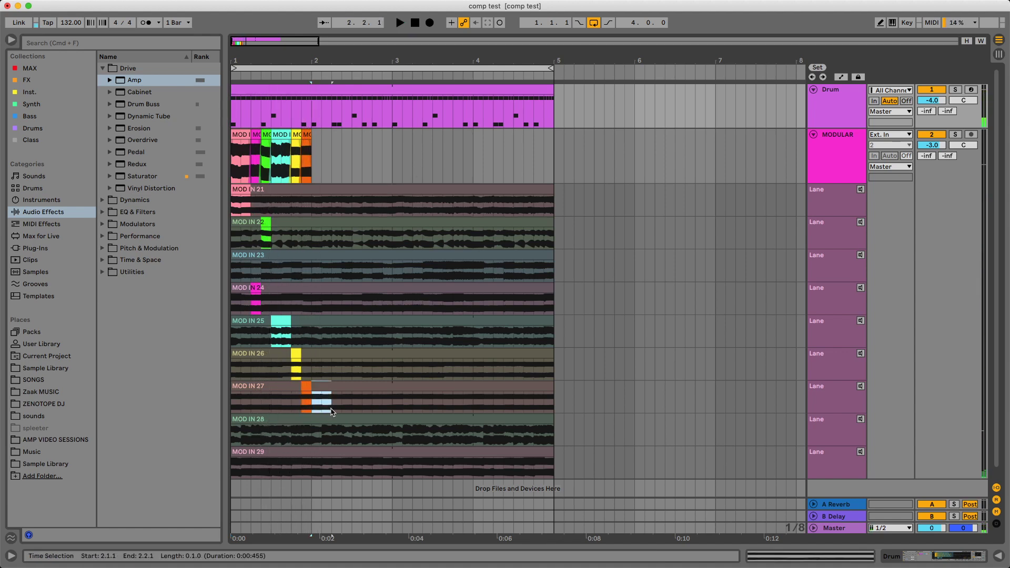
key(super+Up)
key(super+Up)
key(super+Up)
key(super+Up)
key(super+Up)
key(super+Up)
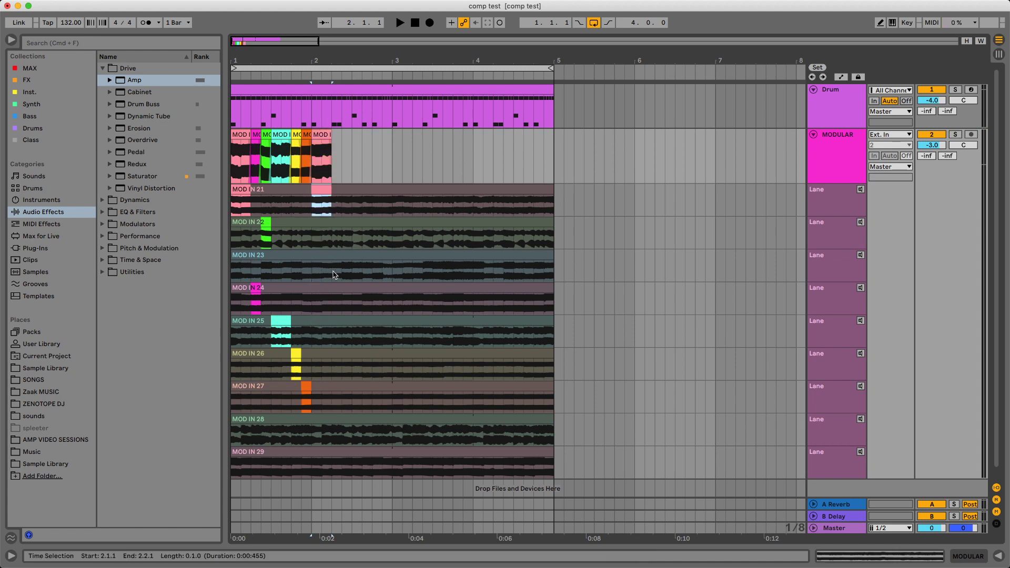
Step: Comp 2.2.1 to 2.3.1 into the MODULAR main lane, cycling its source down through the takes to MOD IN 28
drag(333, 274, 352, 280)
key(super+Down)
key(super+Down)
key(super+Down)
key(super+Down)
key(super+Down)
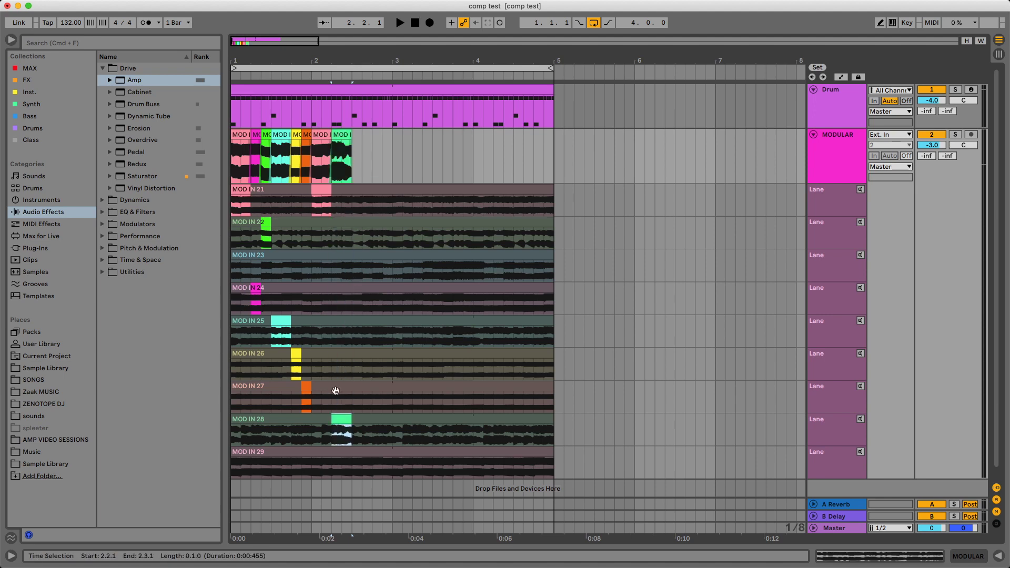
Step: Comp 2.3.1 to 2.3.3 from MOD IN 25 and 2.3.3 to 2.4.1 from MOD IN 23
drag(352, 406, 362, 407)
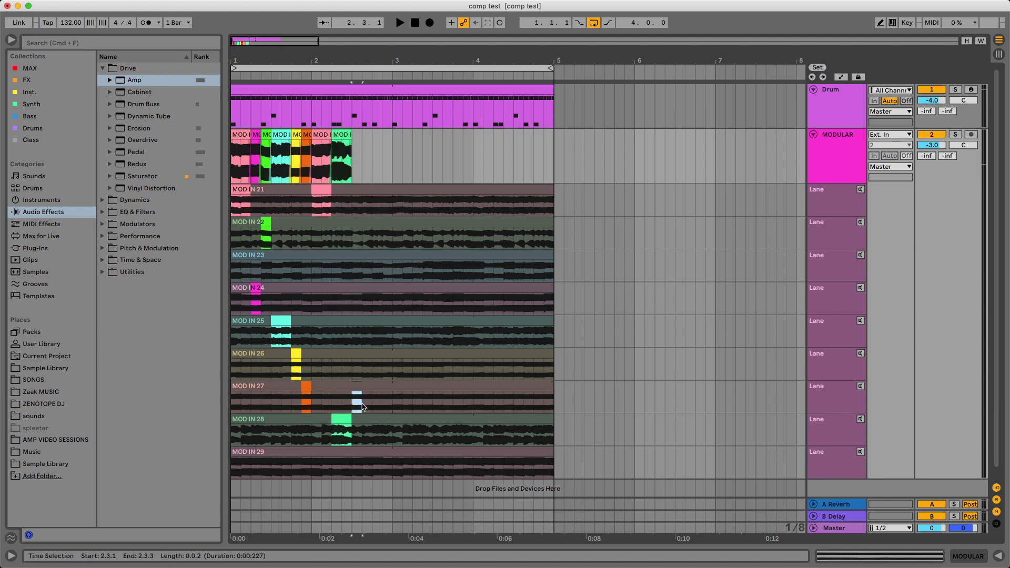
key(super+Up)
key(super+Up)
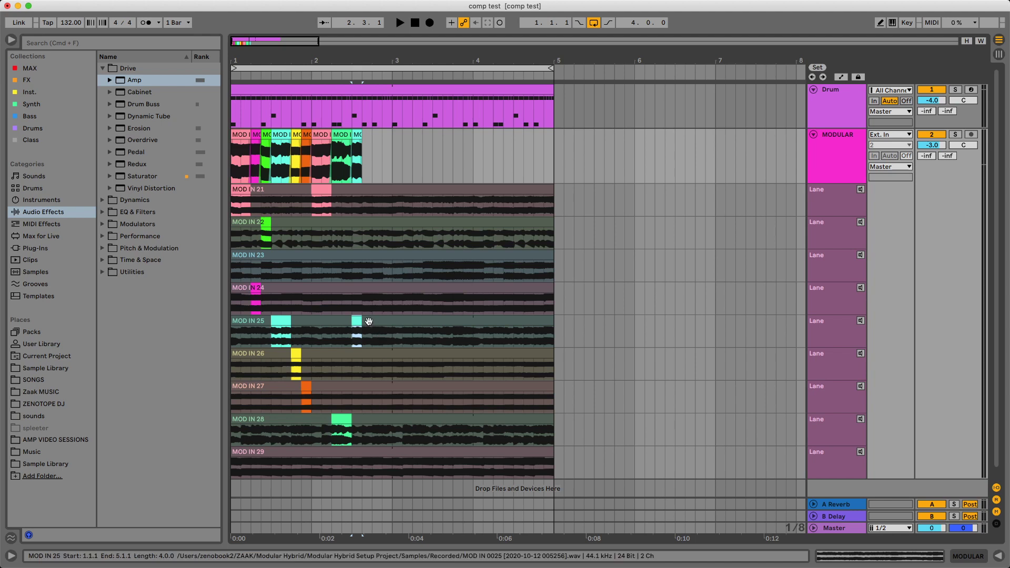
drag(362, 305, 372, 307)
key(super+Up)
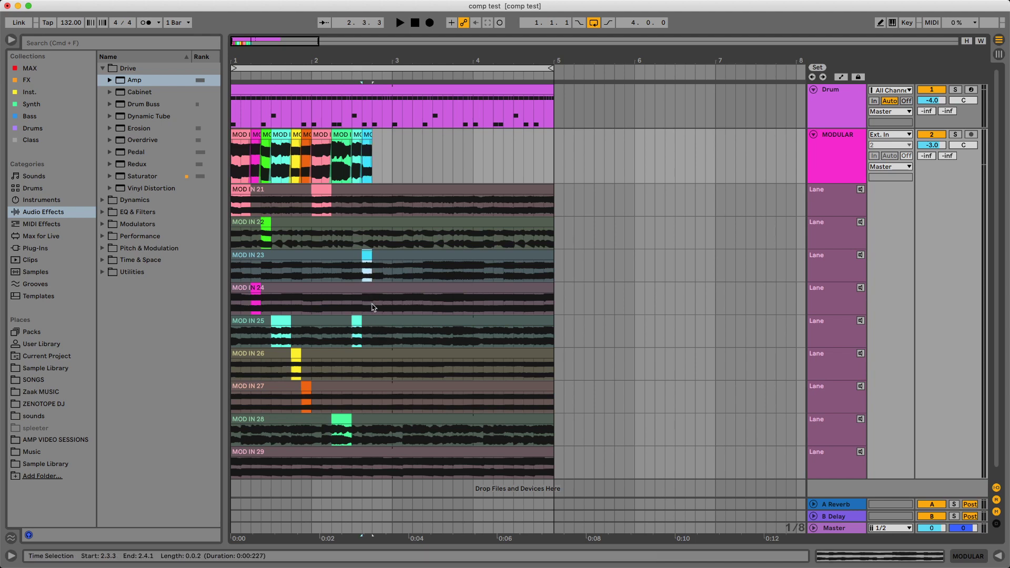
Step: Comp 2.4.1 to 3.1.1 from MOD IN 24 and play the comp from bar 2
drag(373, 337, 389, 338)
key(super+Up)
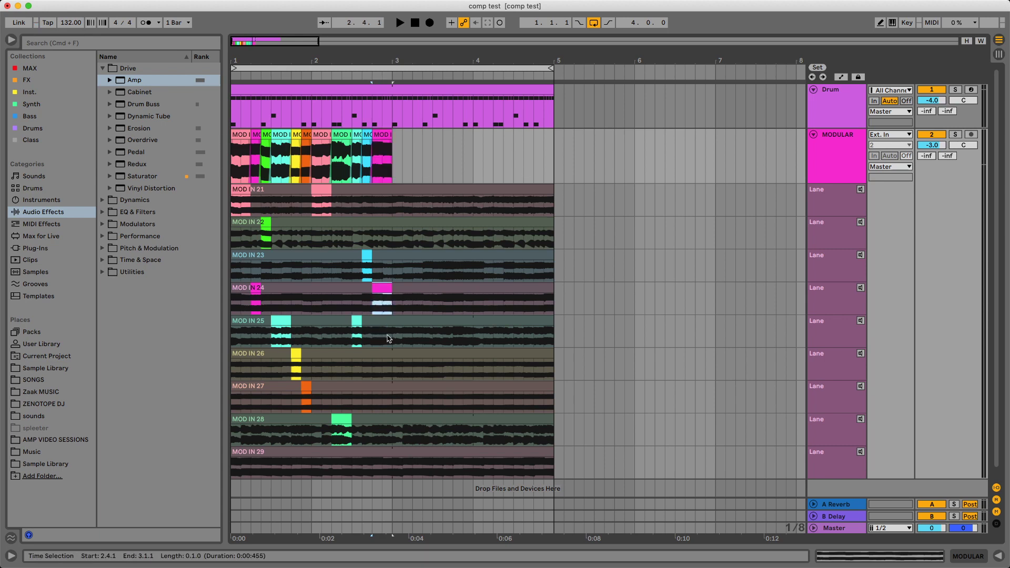
click(319, 138)
key(space)
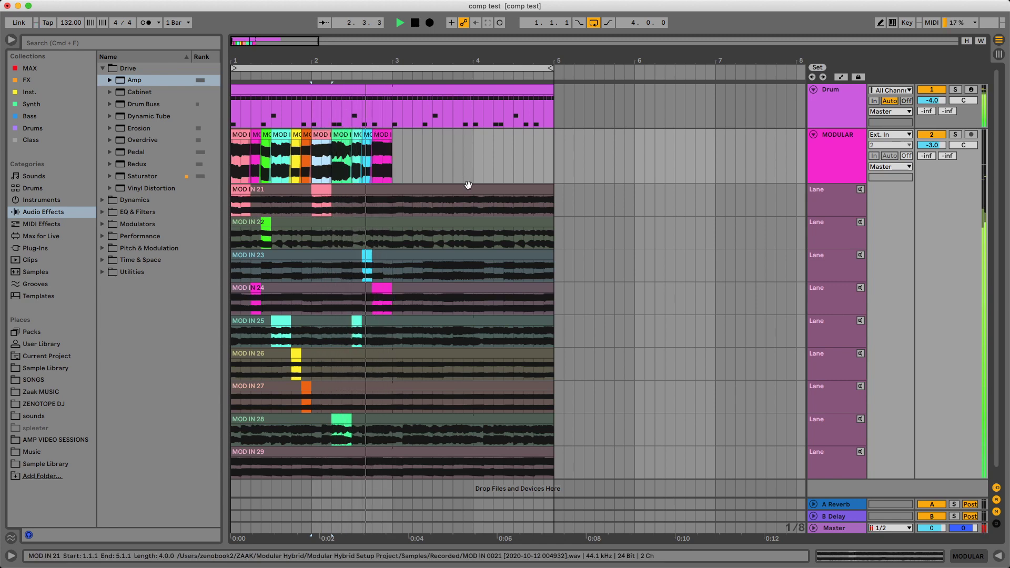
key(space)
Step: Comp 3.1.1 to 3.2.1 from MOD IN 21 and 3.2.1 to 3.2.3 from MOD IN 22
drag(393, 241, 409, 245)
key(Up)
key(Return)
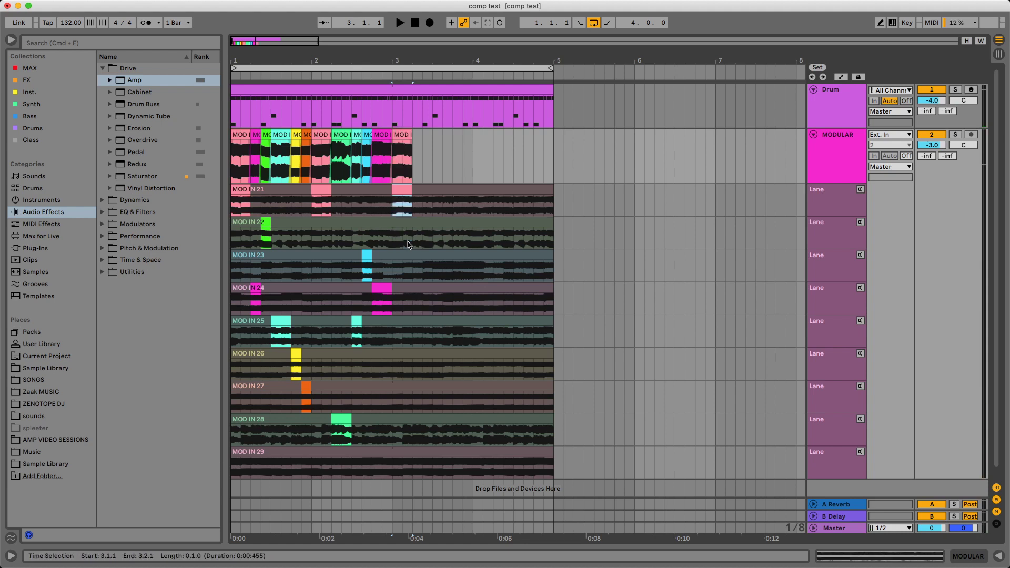
drag(416, 277, 425, 279)
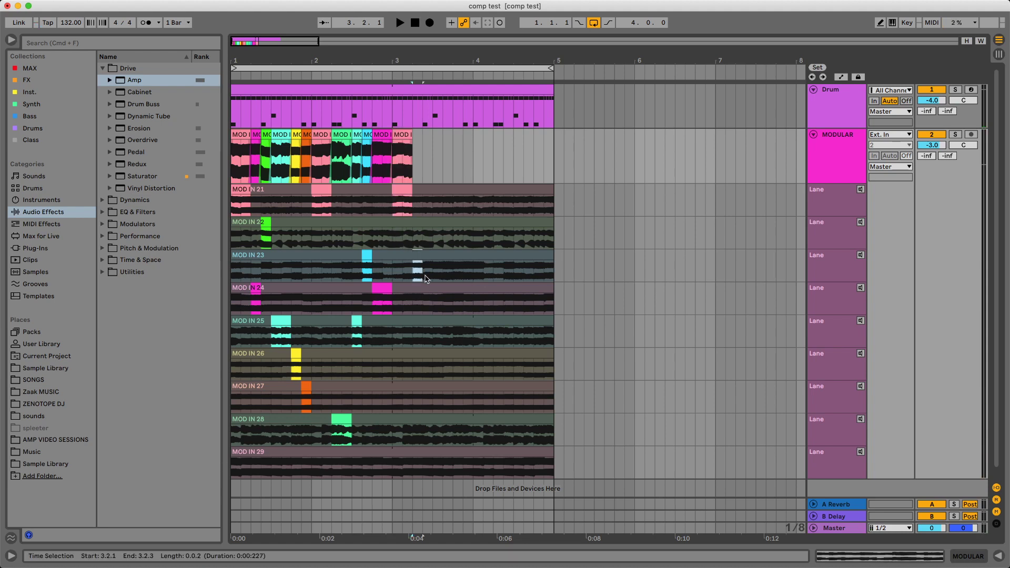
key(Up)
key(Return)
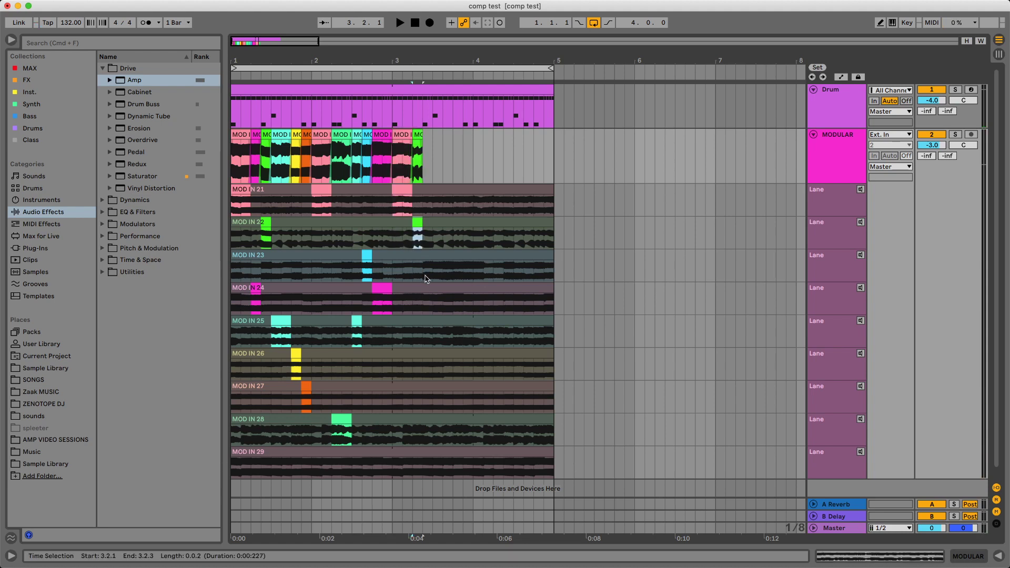
Step: Comp 3.2.3 to 3.3.3 from MOD IN 23 and 3.3.3 to 3.4.1 from MOD IN 28
drag(423, 310, 443, 309)
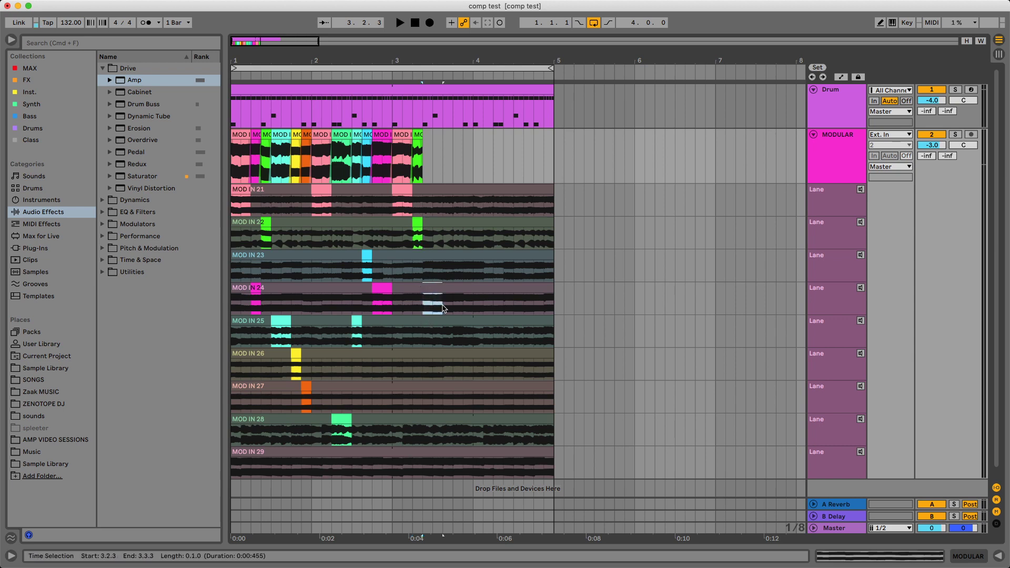
key(Up)
key(Return)
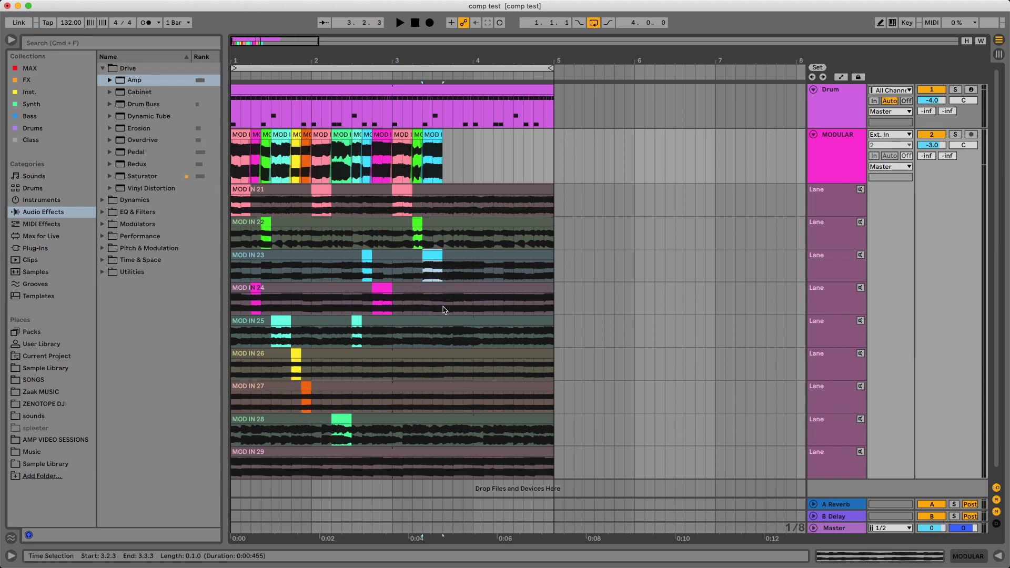
drag(442, 473, 453, 475)
key(Up)
key(Return)
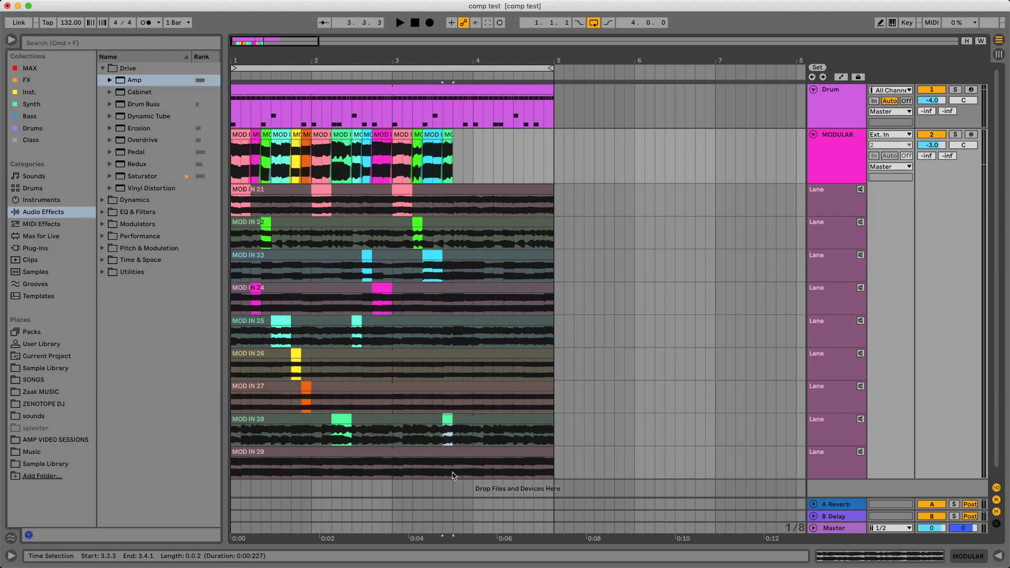
Step: Comp 3.4.1 to 3.4.3 from MOD IN 27 into the MODULAR main lane
key(Right)
key(Up)
key(Return)
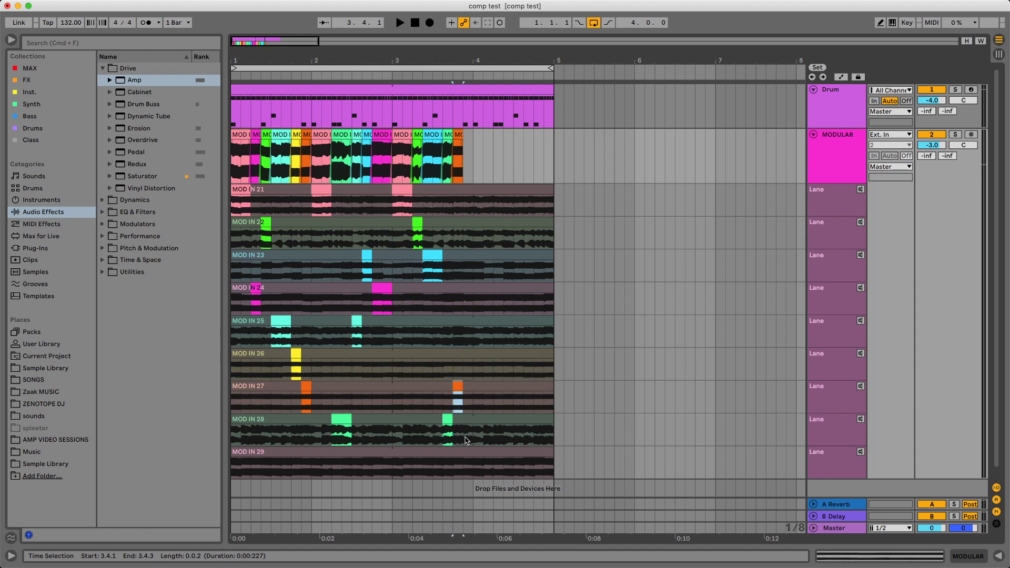
Step: Comp 3.4.3 to 4.1.1 from MOD IN 25 and play the comp from bar 3
key(Right)
key(Up)
key(Up)
key(Return)
click(403, 158)
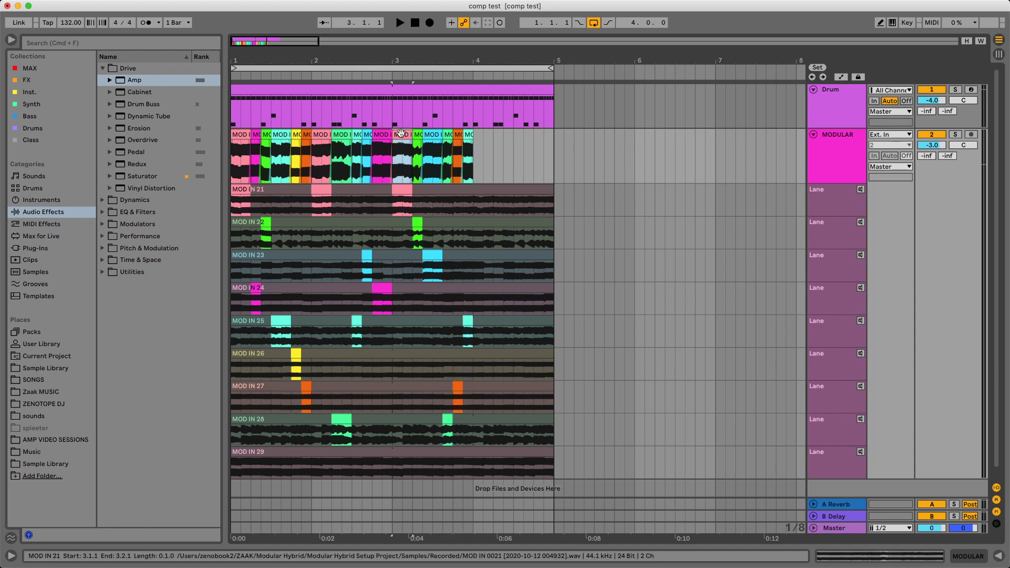
key(space)
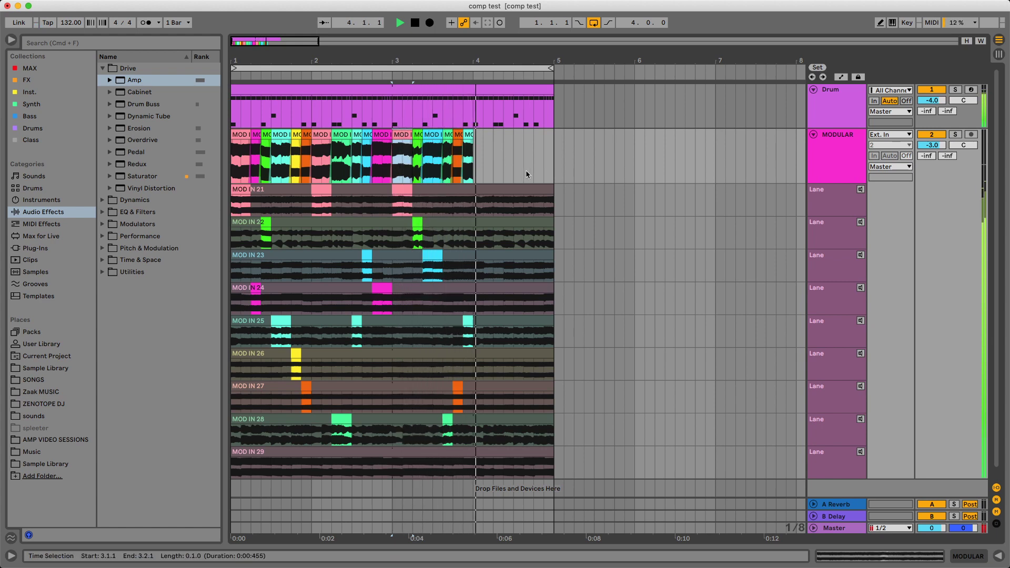
key(space)
Step: Comp 4.1.1 to 4.2.1 from MOD IN 21 and check the MOD IN 21 clips opening bars 3, 2 and 1
drag(472, 242, 488, 243)
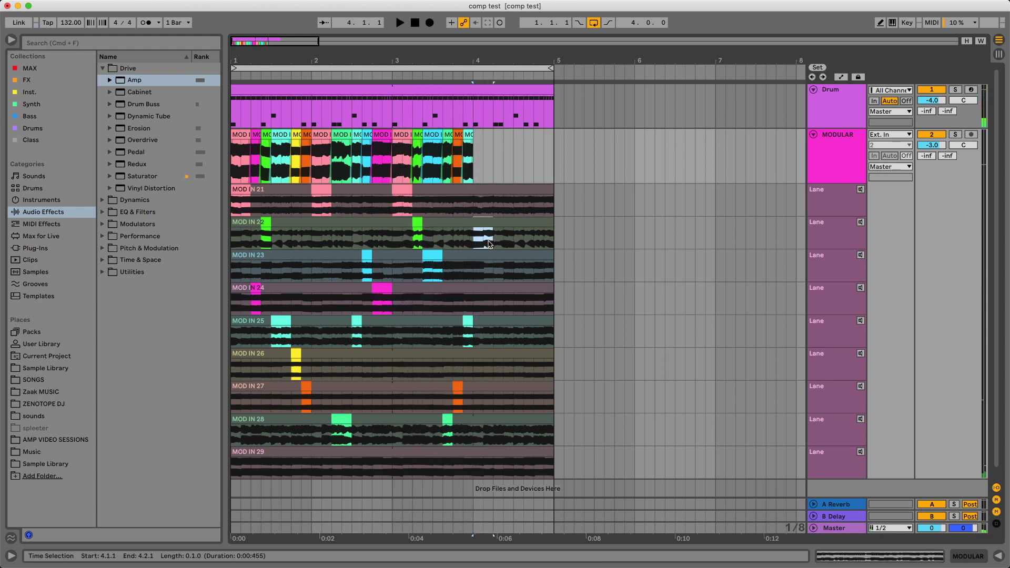
click(474, 193)
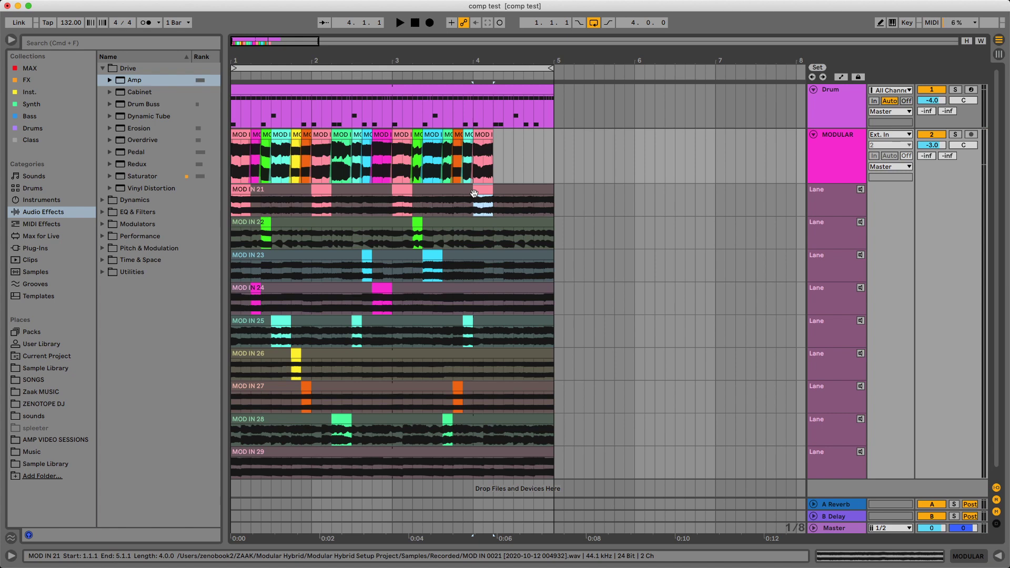
double_click(463, 204)
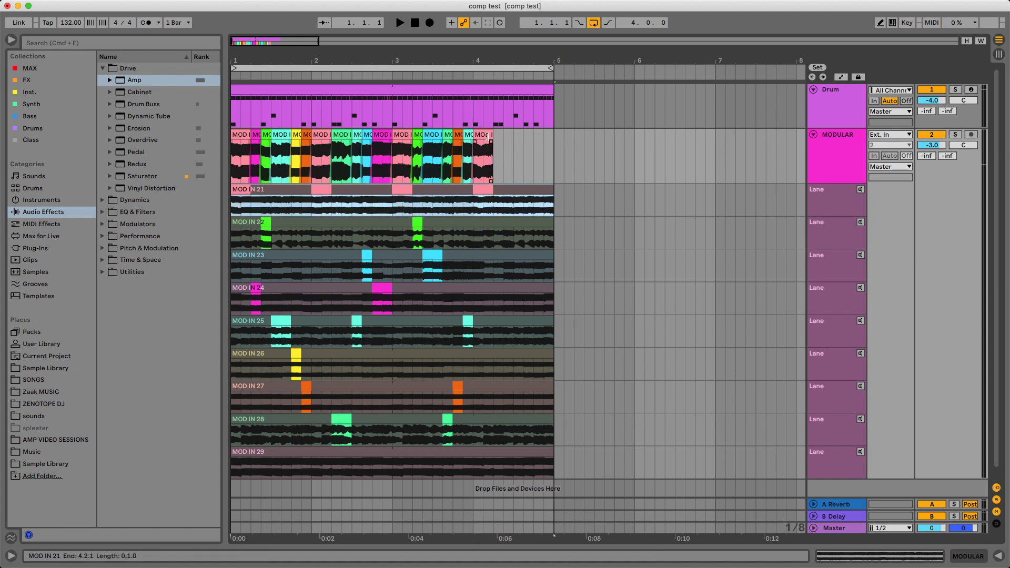
click(403, 157)
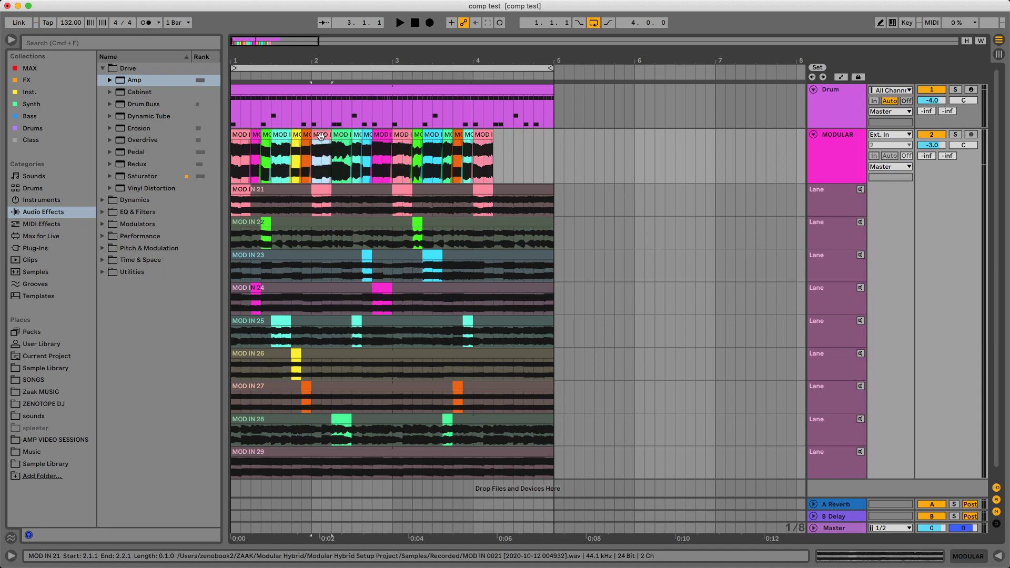
click(326, 148)
click(245, 145)
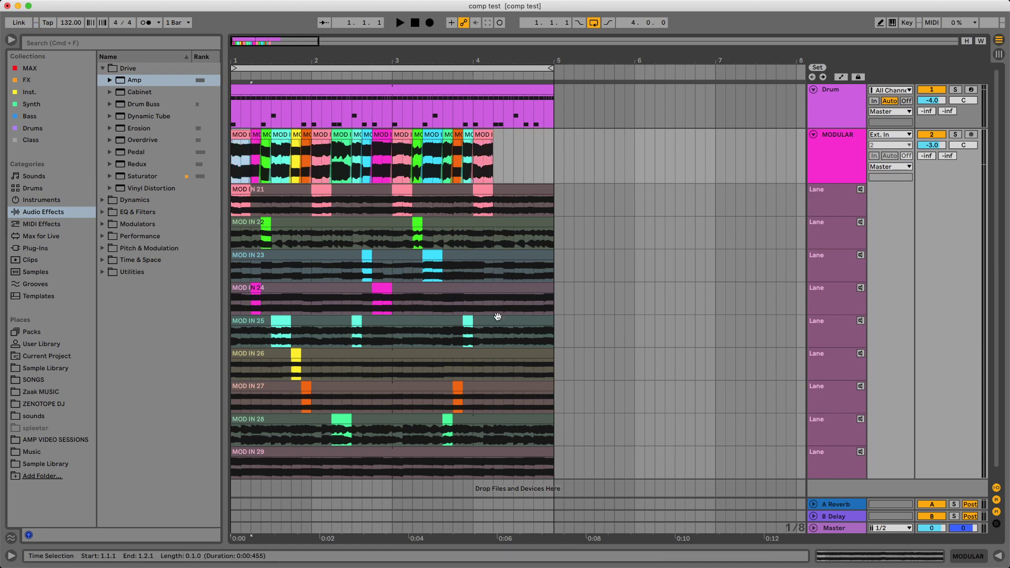
Step: Comp 4.2.1 to 4.3.1 from MOD IN 22 into the MODULAR main lane
drag(494, 276, 523, 275)
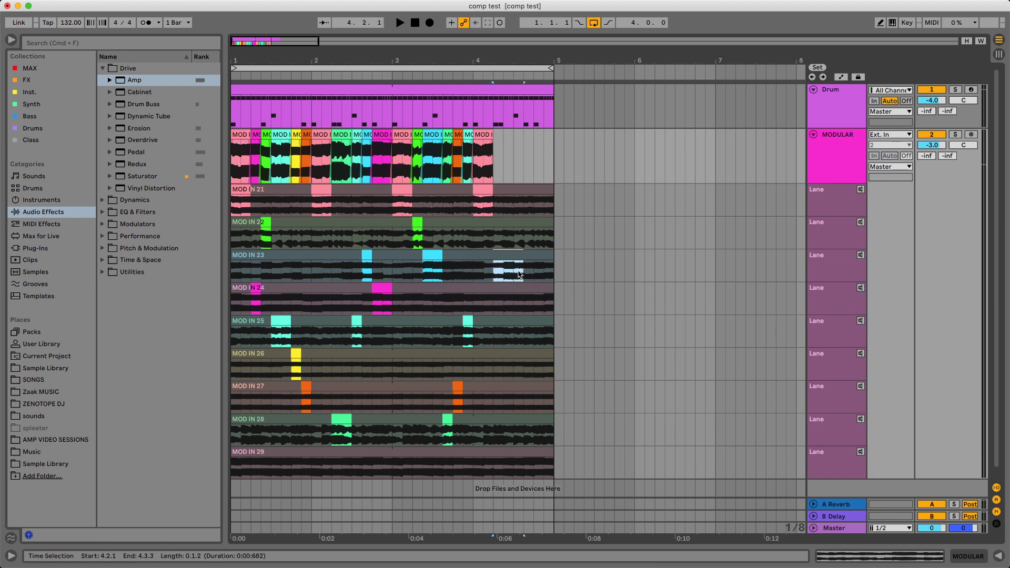
key(super+e)
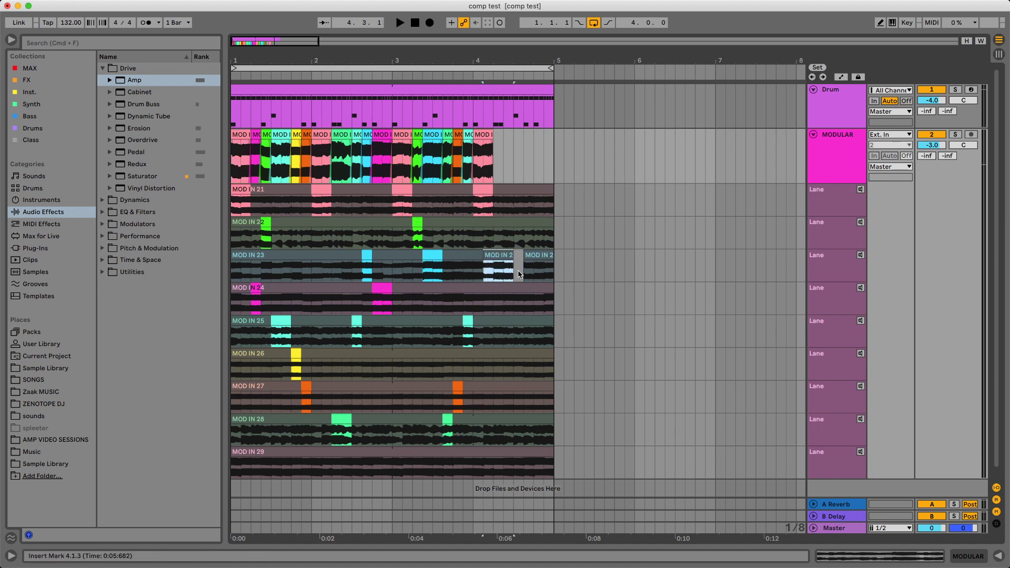
drag(513, 274, 496, 273)
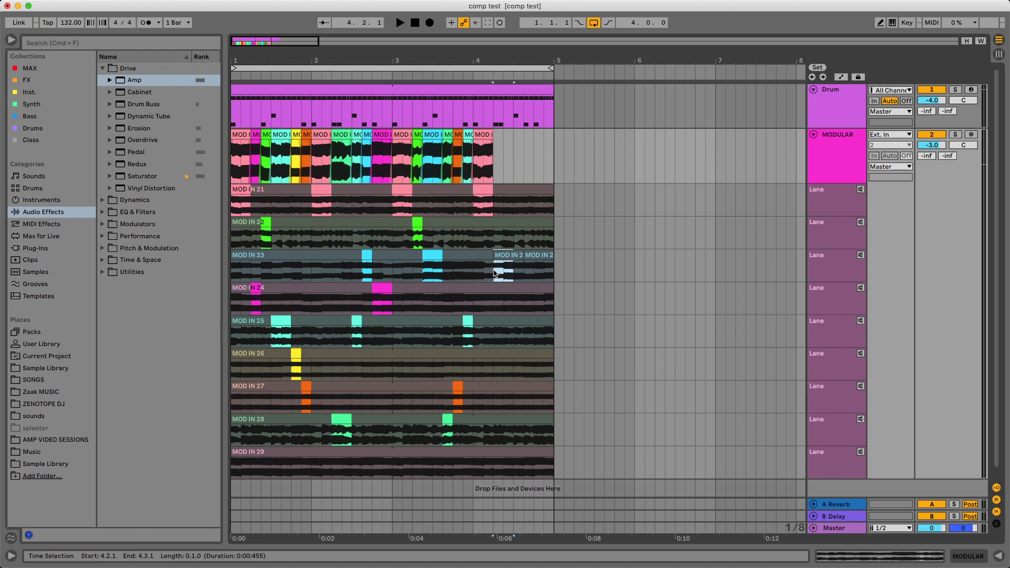
key(super+Up)
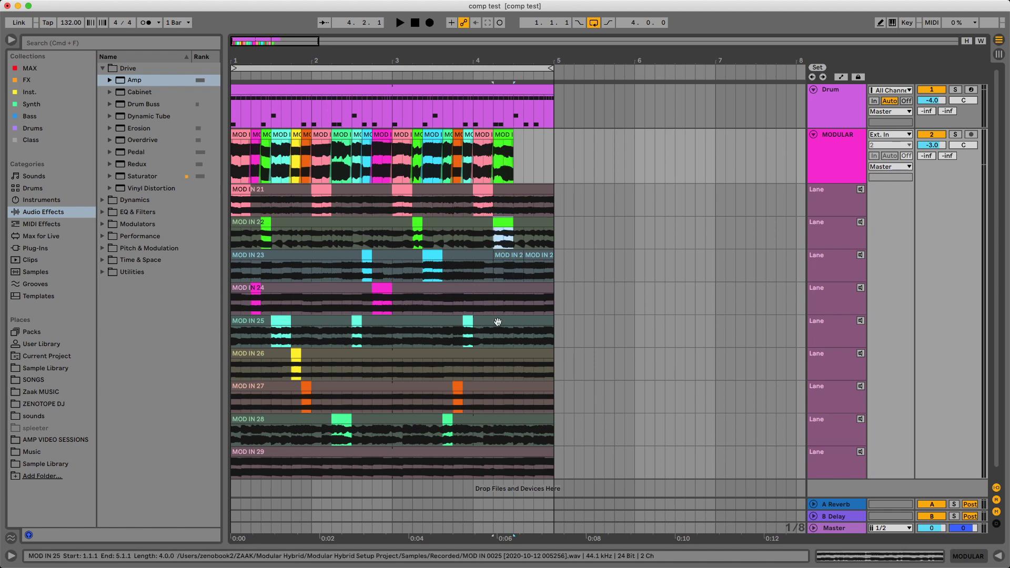
Step: Comp 4.3.1 to 4.3.3 from MOD IN 25 and 4.3.3 to 4.4.3 from MOD IN 27
drag(514, 372, 525, 375)
key(super+Up)
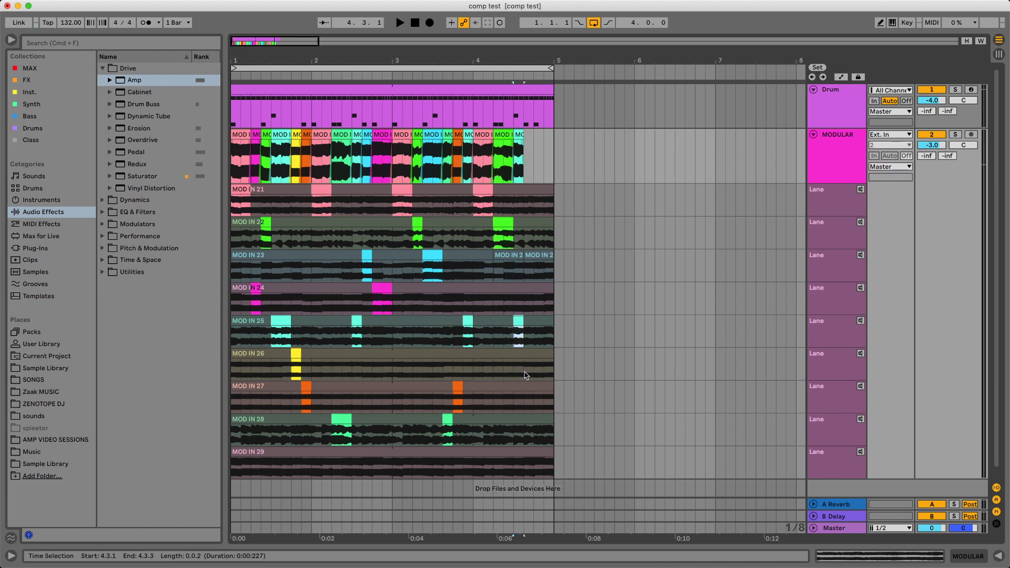
drag(524, 435, 541, 445)
key(super+Up)
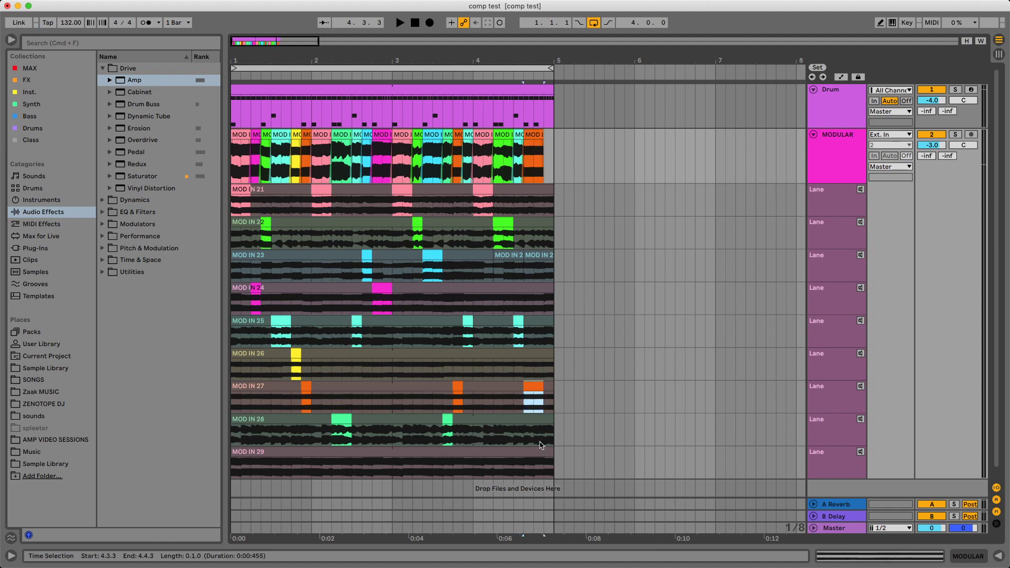
Step: Comp 4.4.3 to 5.1.1 from MOD IN 29 and play the comp from bar 1
drag(543, 436, 552, 440)
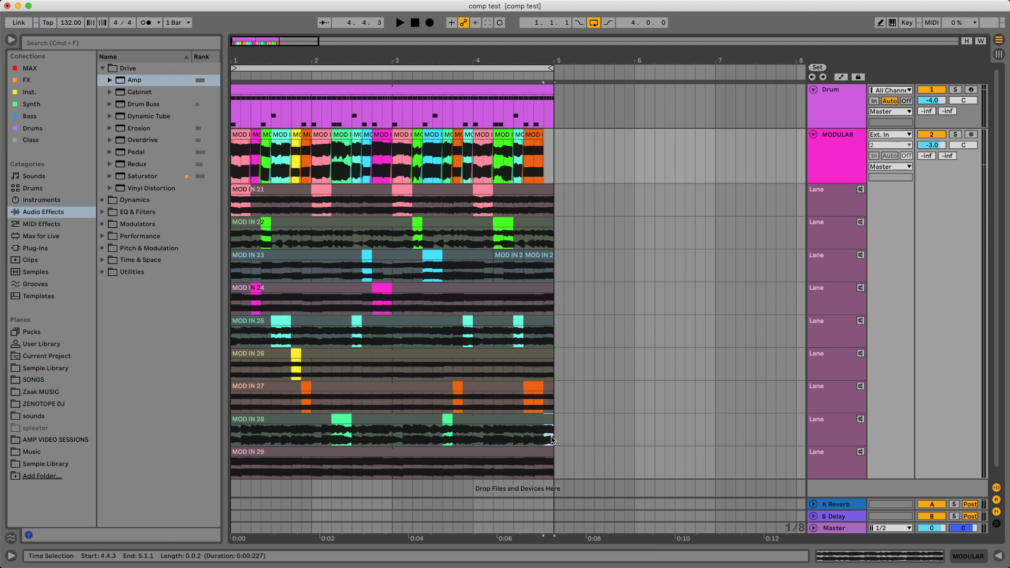
key(super+Down)
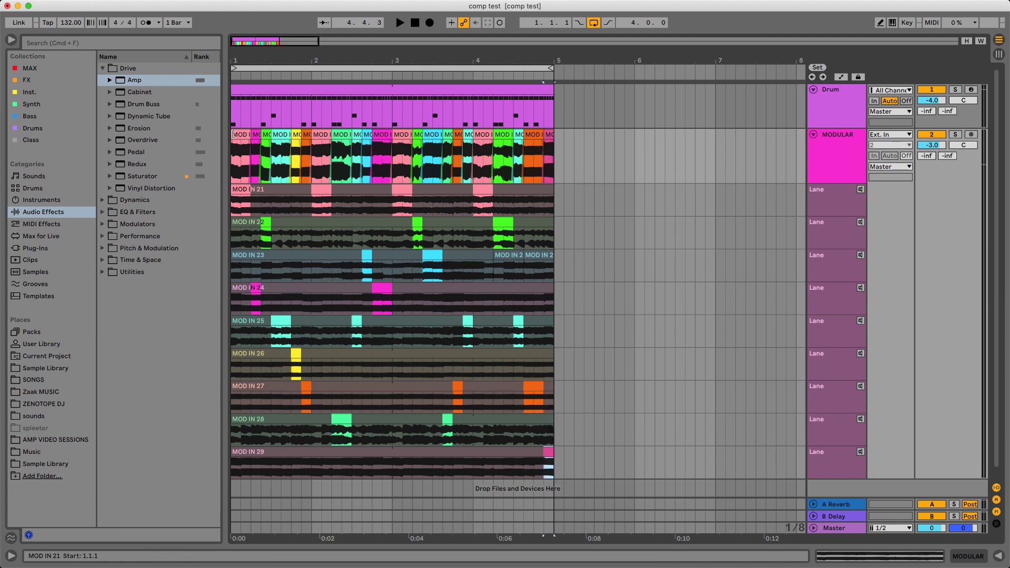
key(space)
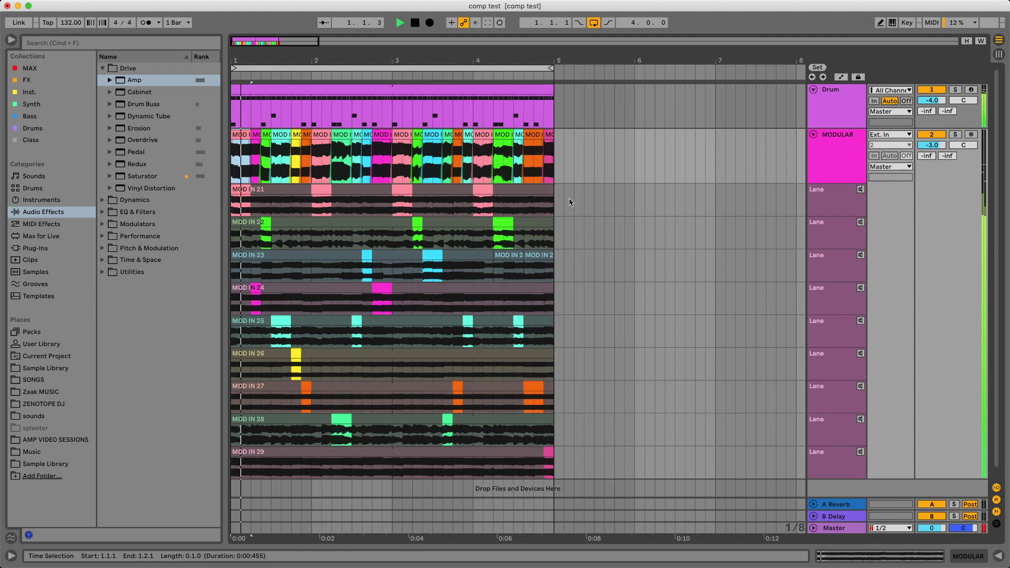
key(space)
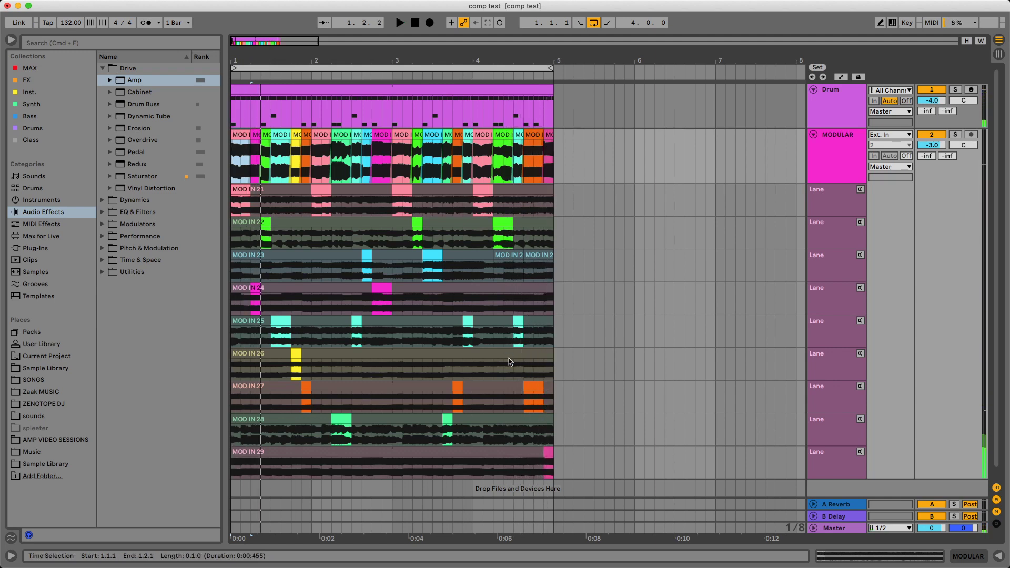
Step: Replace 4.4.1 to 4.4.3 of the comp with the MOD IN 24 take
drag(534, 371, 545, 374)
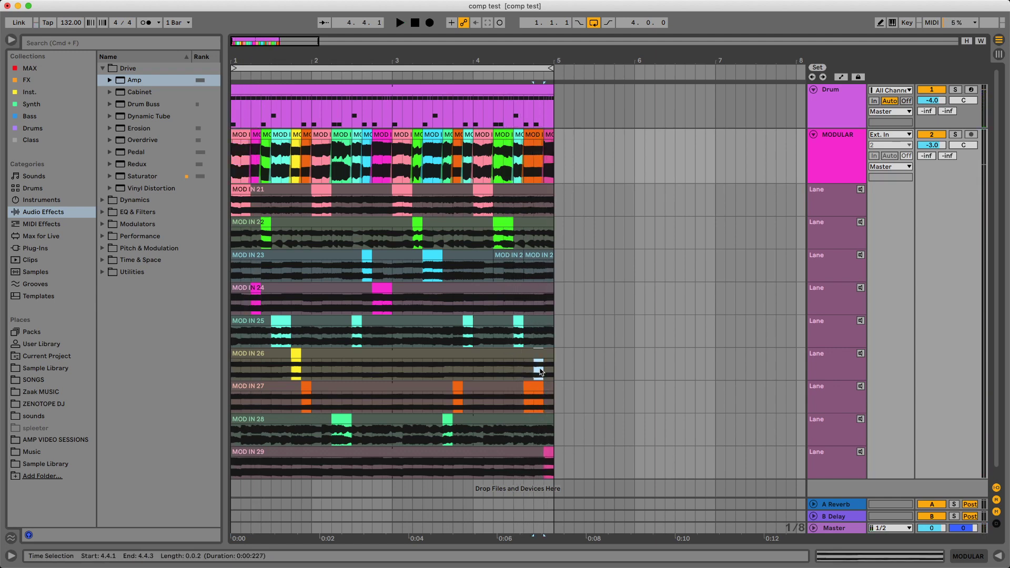
key(super+Up)
key(super+Up)
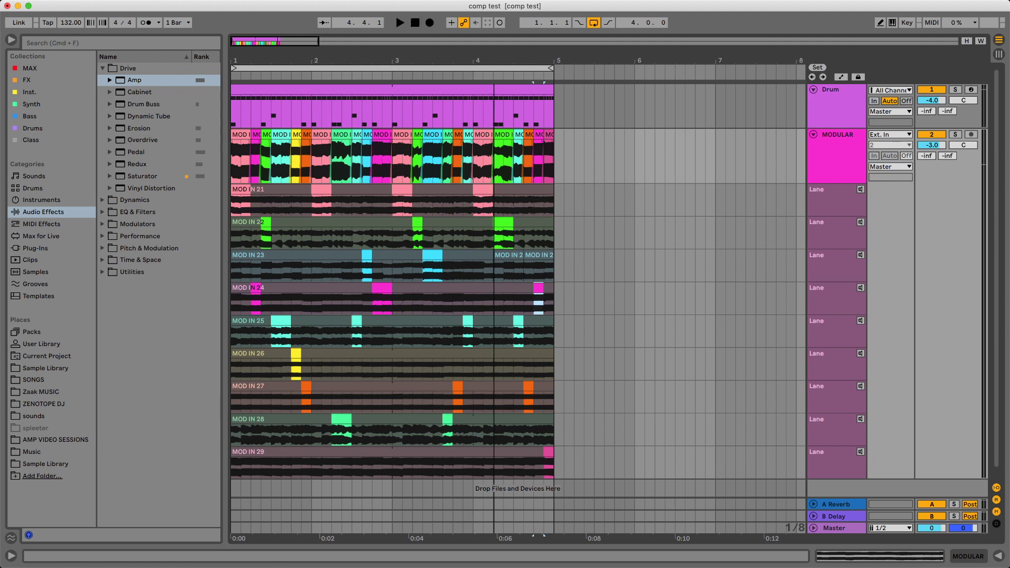
Step: Replace 4.2.2 to 4.2.3 of the comp with MOD IN 25 and play from bar 4
scroll(521, 258, up, 5)
drag(530, 243, 511, 242)
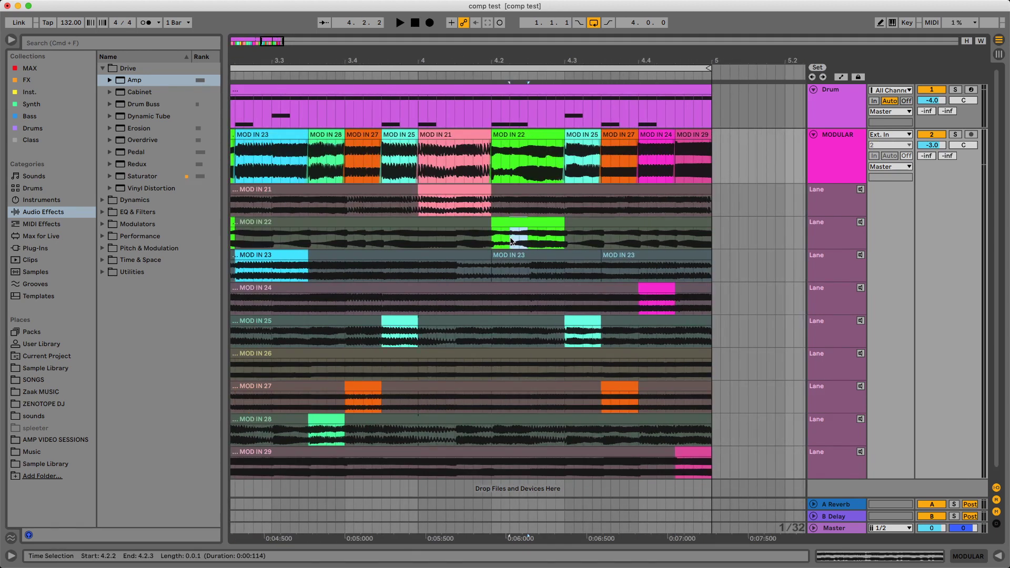
key(super+Down)
key(super+Down)
key(super+Down)
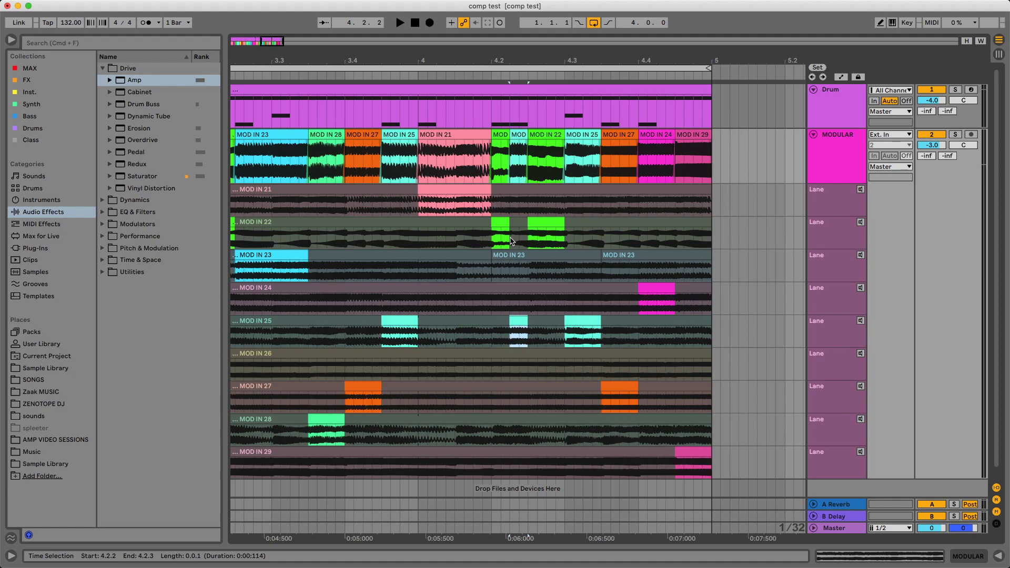
key(space)
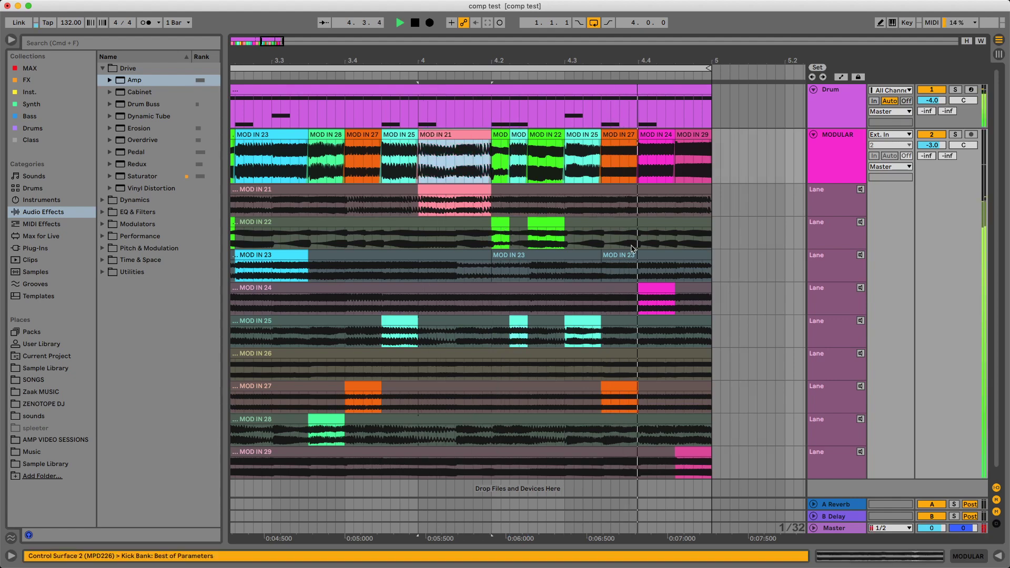
key(space)
Step: Examine the complete four-bar comp across all nine MODULAR take lanes
key(minus)
key(minus)
key(minus)
key(minus)
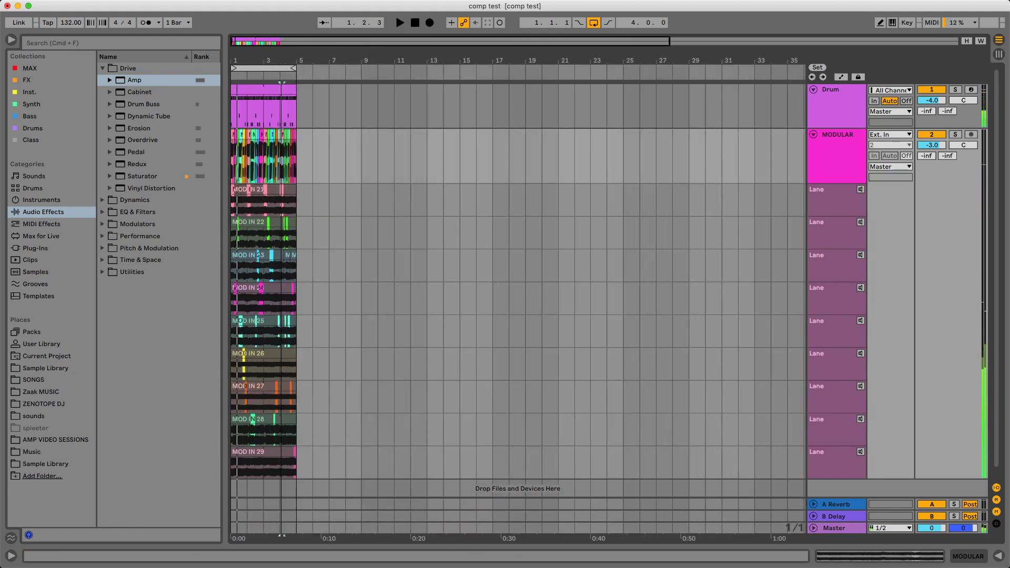
key(plus)
key(plus)
key(plus)
key(plus)
key(plus)
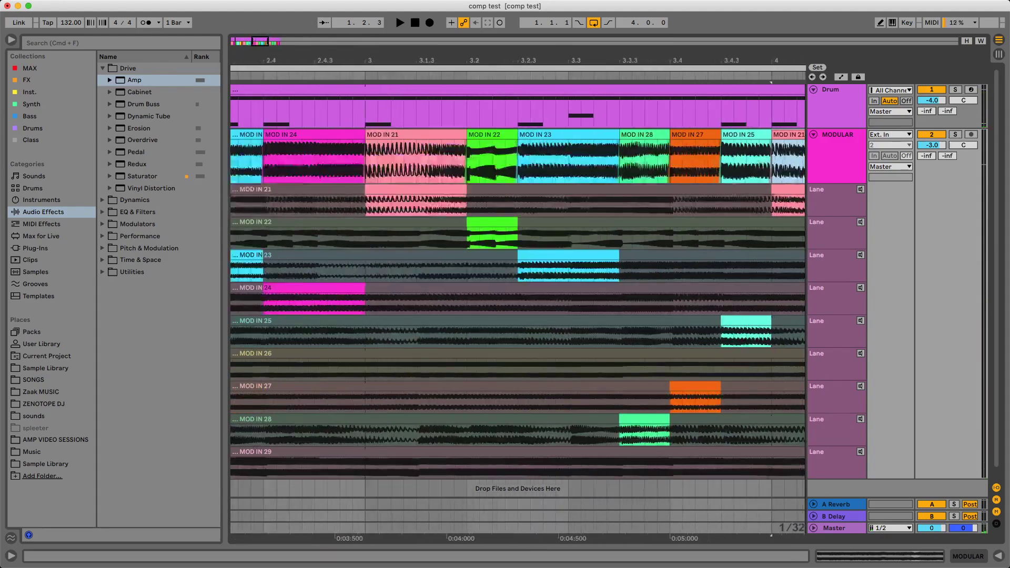
key(minus)
key(minus)
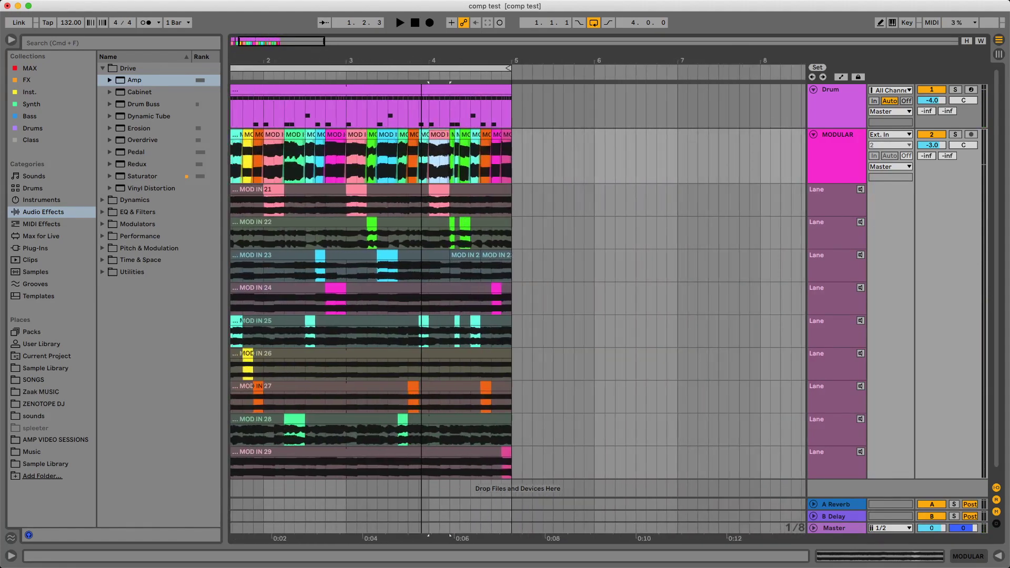
drag(425, 52, 489, 55)
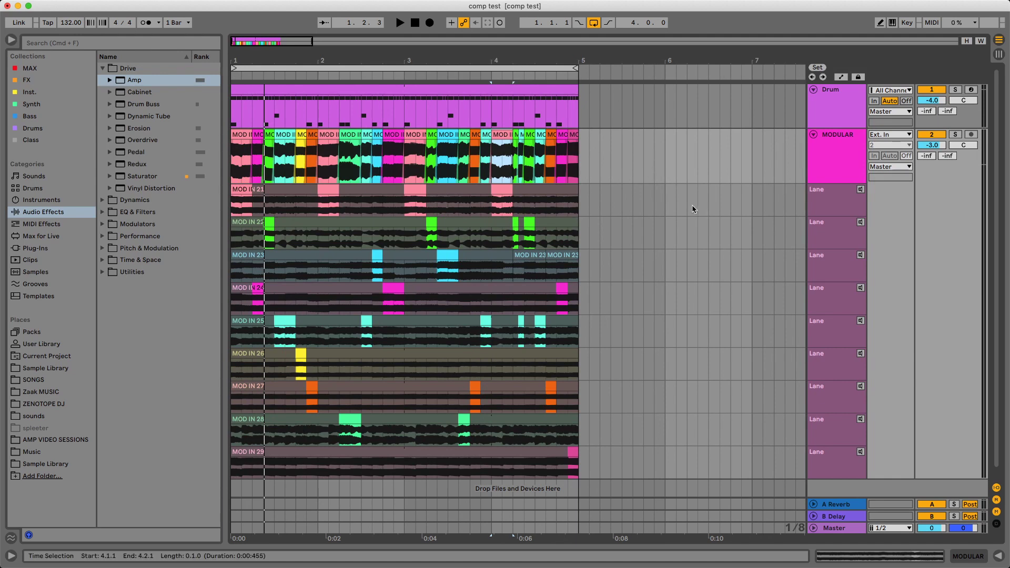
Step: Hide the MODULAR track's take lanes and play the finished comp against the drums
double_click(841, 164)
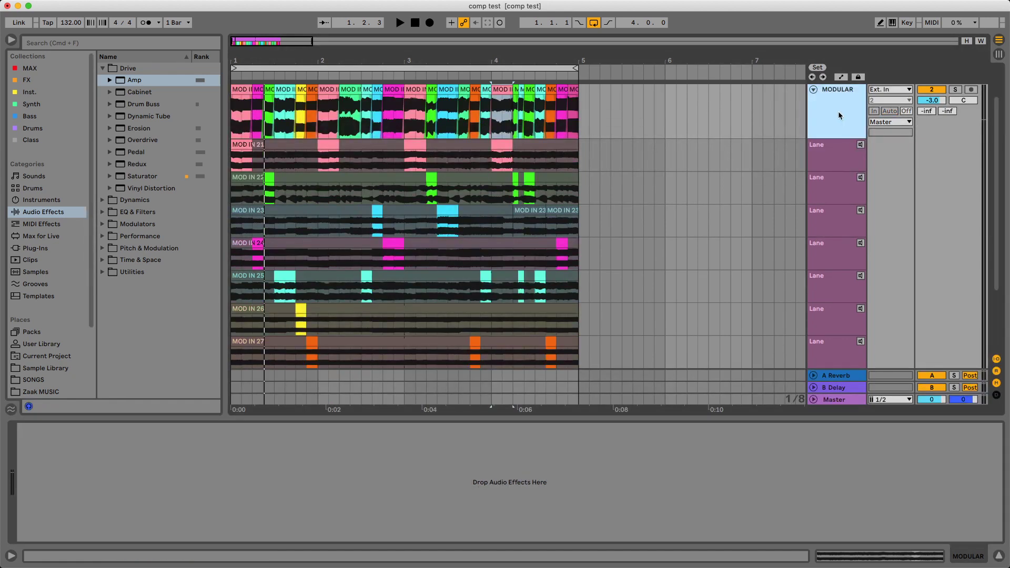
key(super+alt+u)
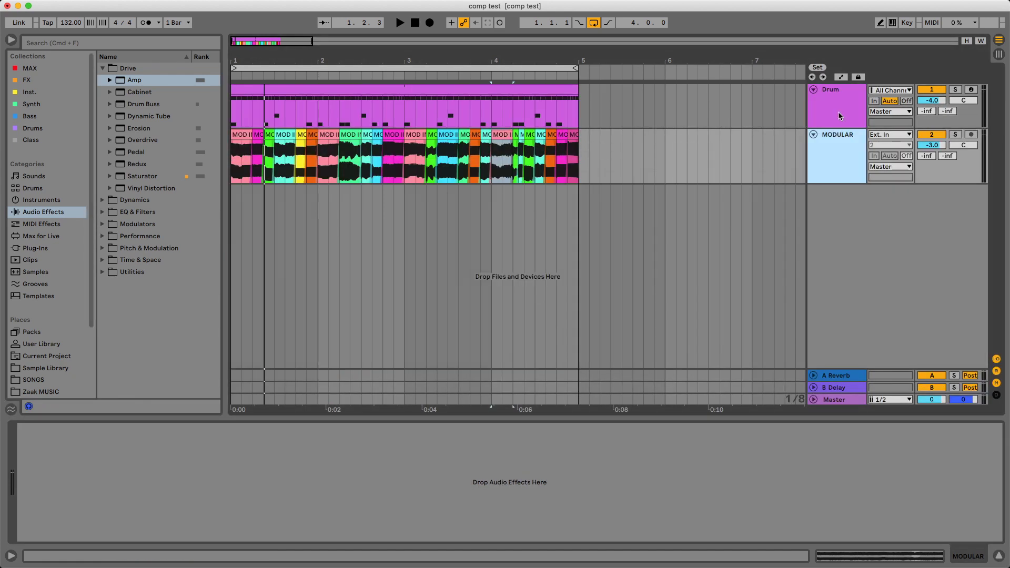
key(space)
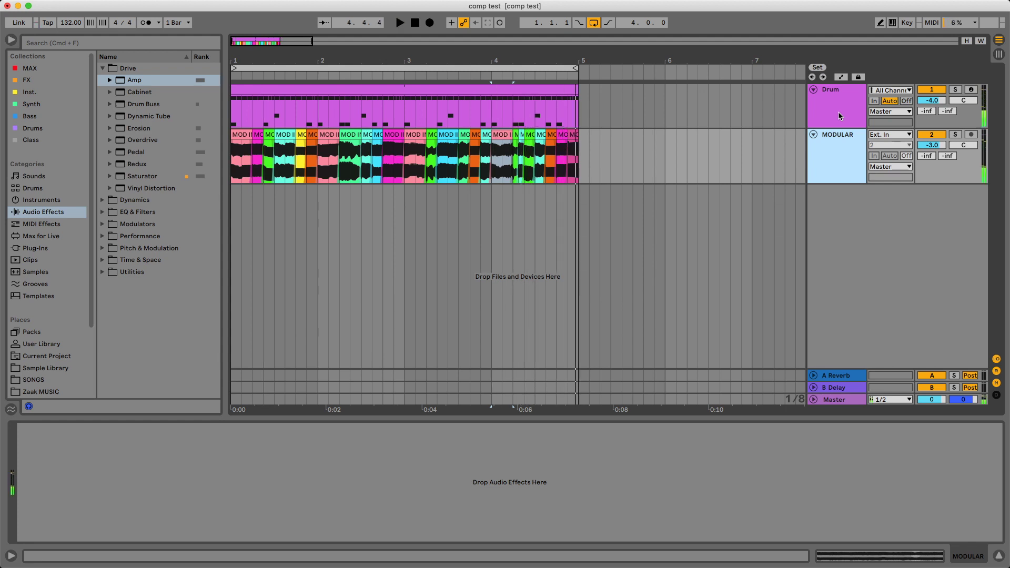
key(super+alt+u)
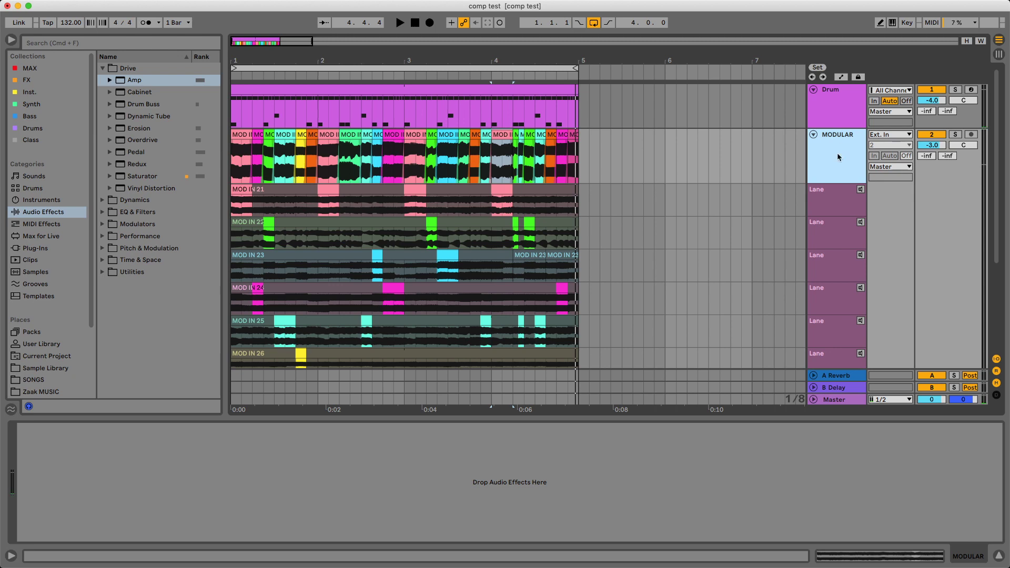
key(super+alt+u)
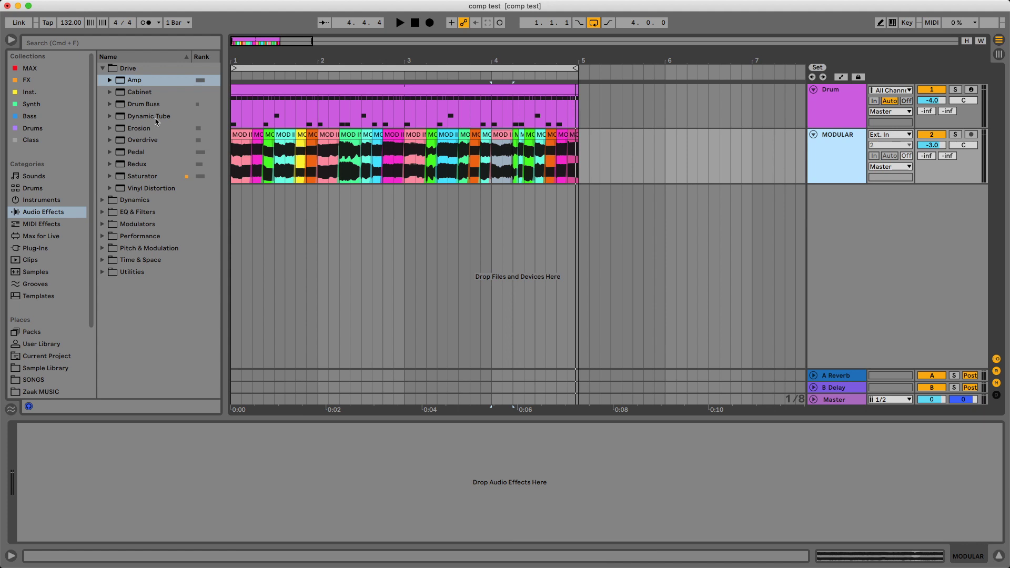
Step: Add a Pedal effect to MODULAR in Fuzz mode with Sub on, and set Dry/Wet to 49% while playing the comp
drag(133, 155, 128, 476)
click(87, 473)
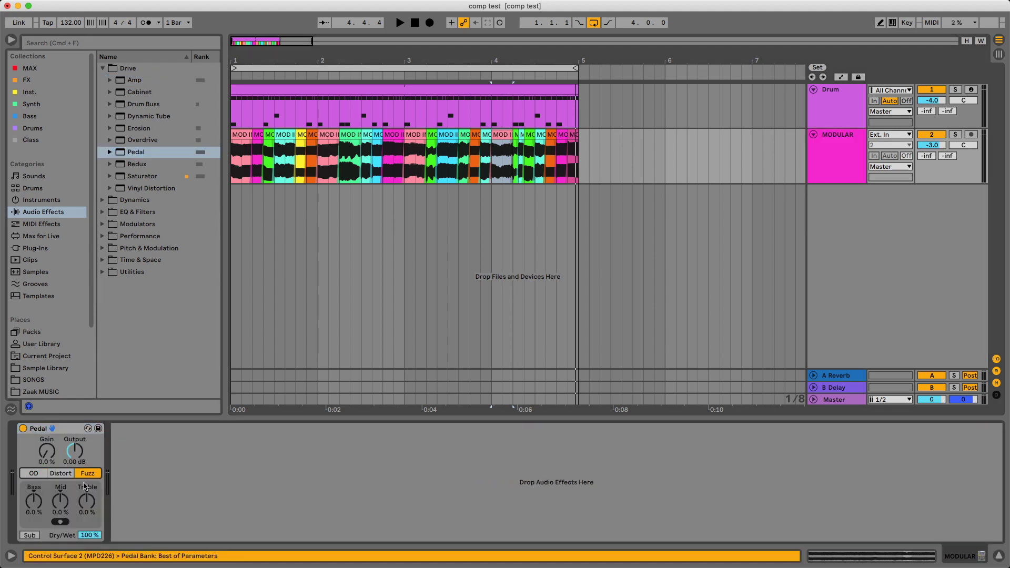
click(30, 535)
drag(89, 535, 88, 547)
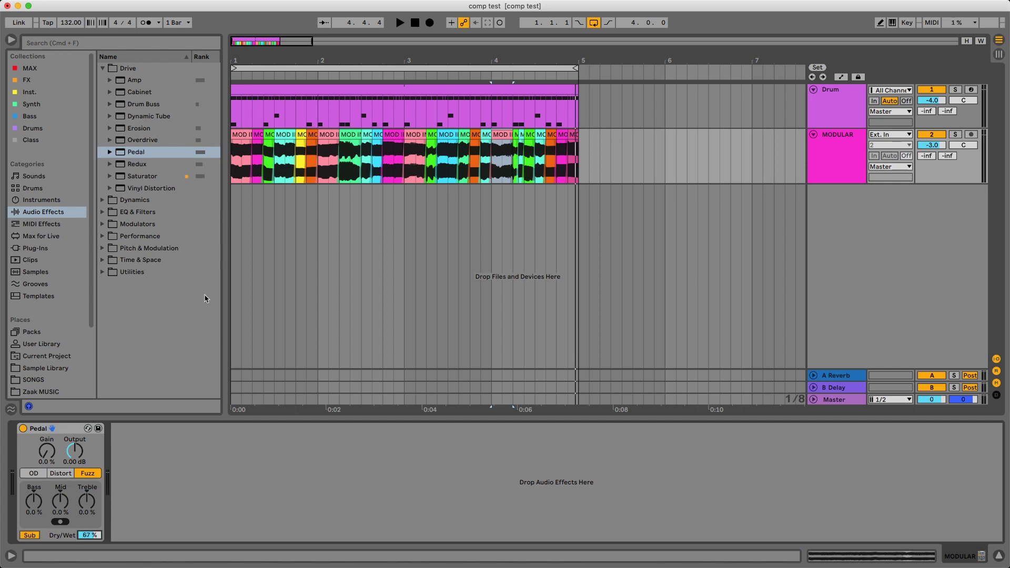
key(space)
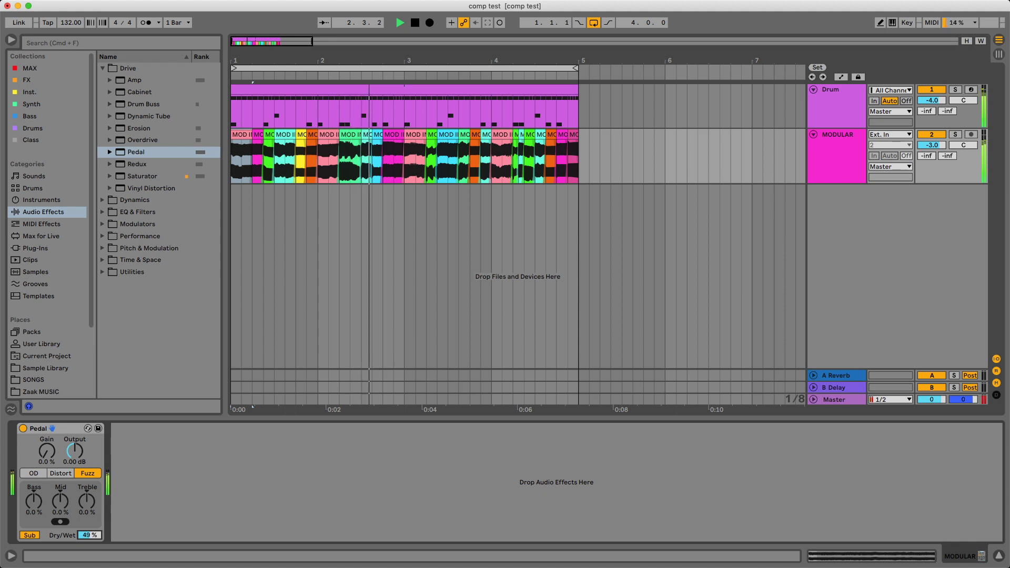
key(space)
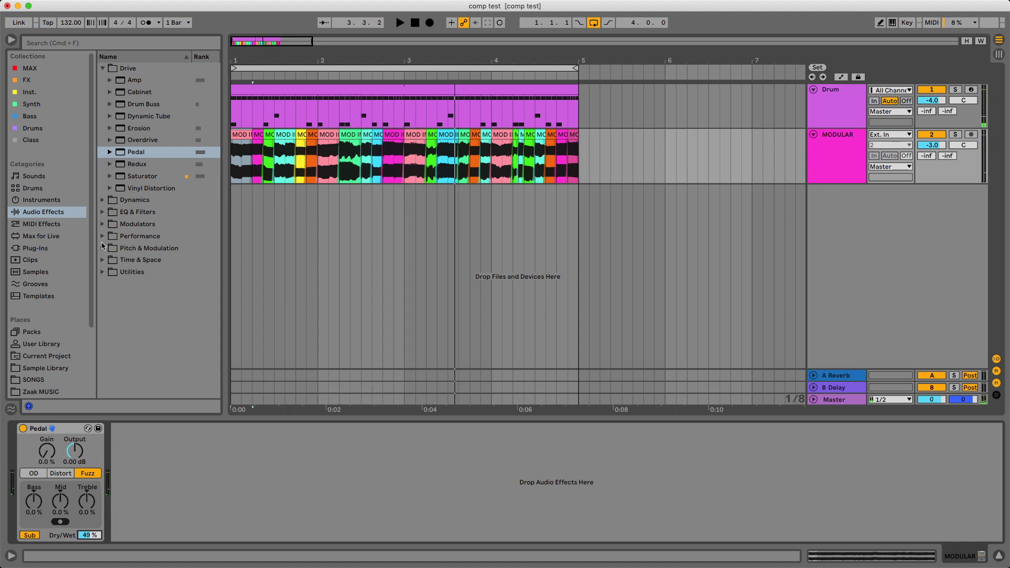
Step: Add a Phaser-Flanger and a Chorus-Ensemble after the Pedal on the MODULAR track
click(102, 249)
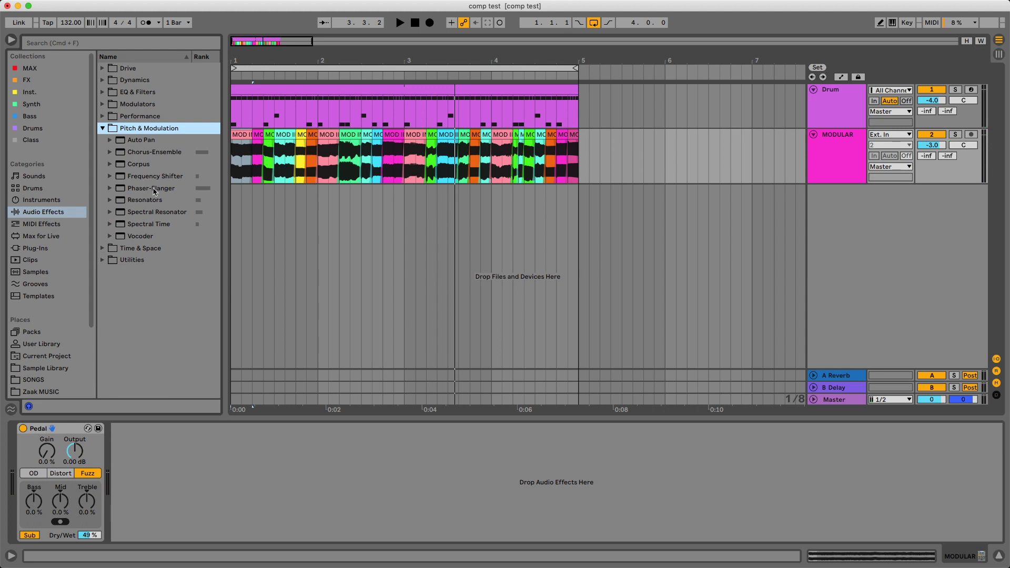
drag(152, 189, 182, 458)
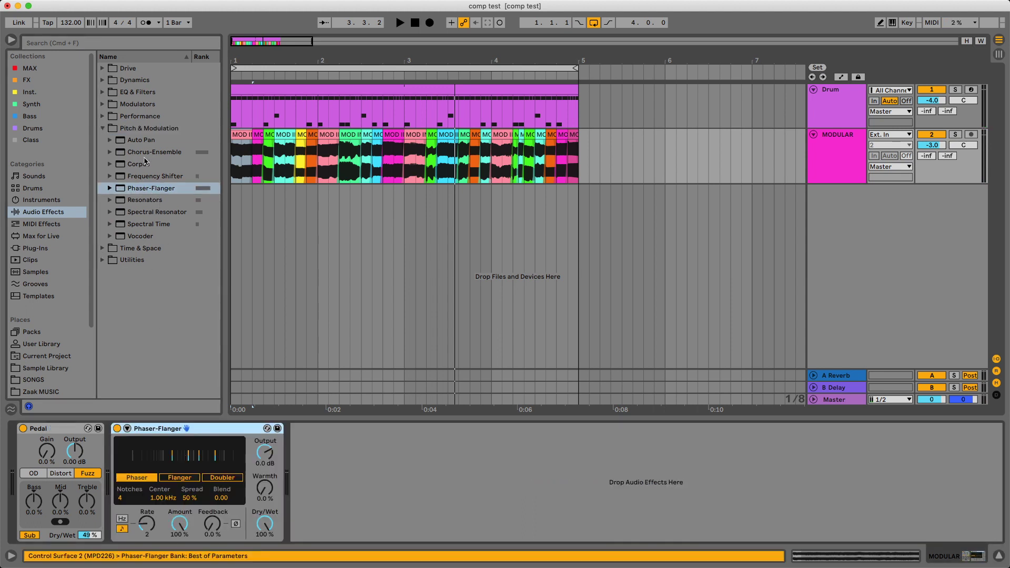
drag(148, 152, 309, 466)
Step: Set the Phaser-Flanger's Dry/Wet to 48% and Warmth to 59% while playing the comp with the drums
key(space)
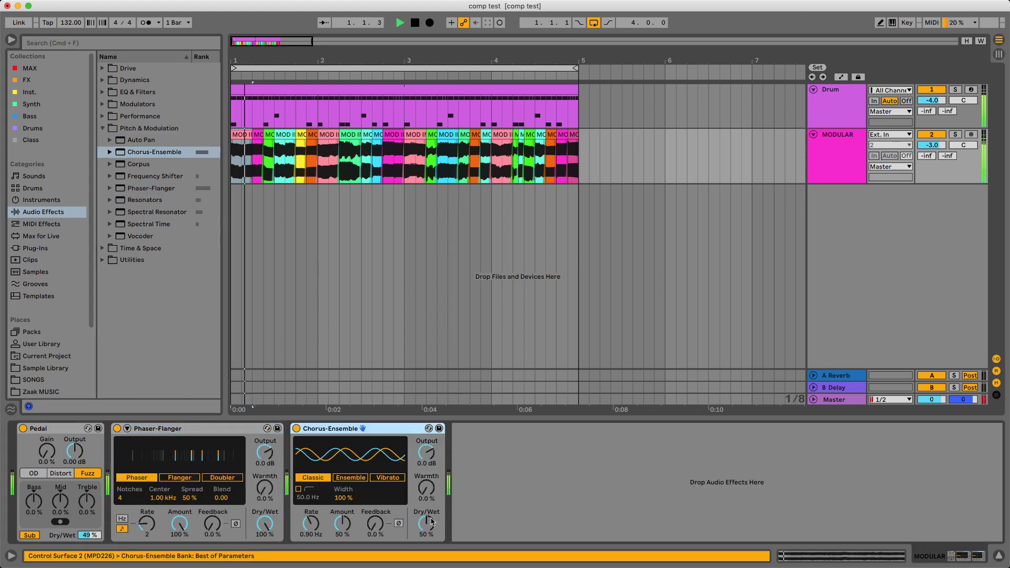
drag(264, 524, 265, 546)
drag(265, 488, 265, 463)
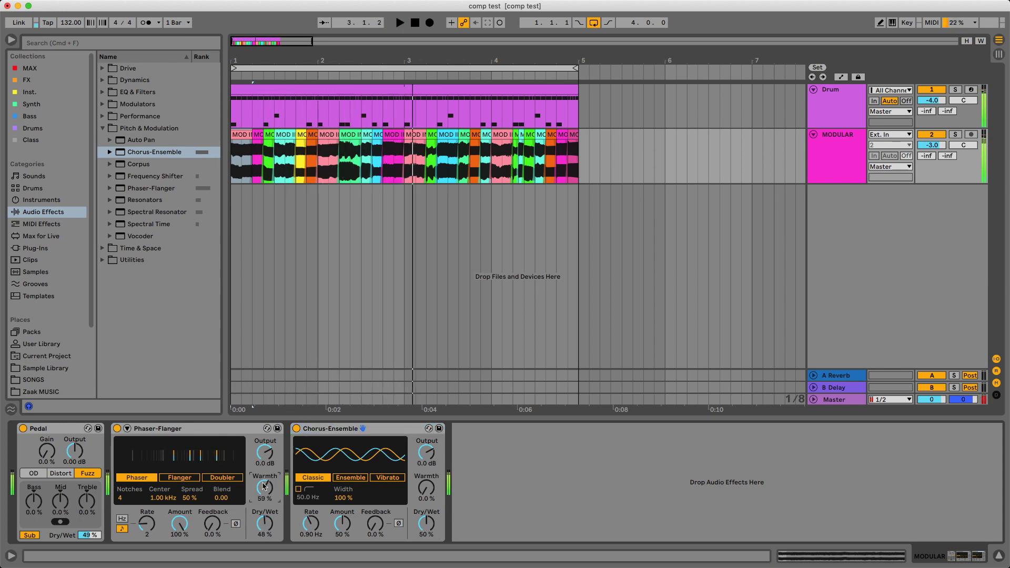
Step: Expand the Phaser-Flanger's extra parameters and set Phase to 115° and Dry/Wet to 34% while playing the comp
click(202, 433)
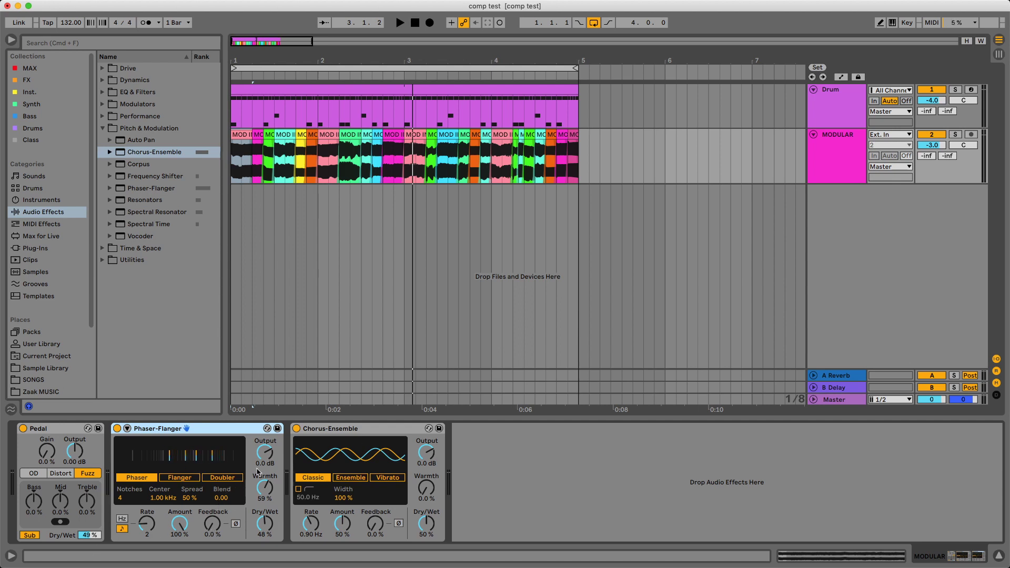
click(126, 428)
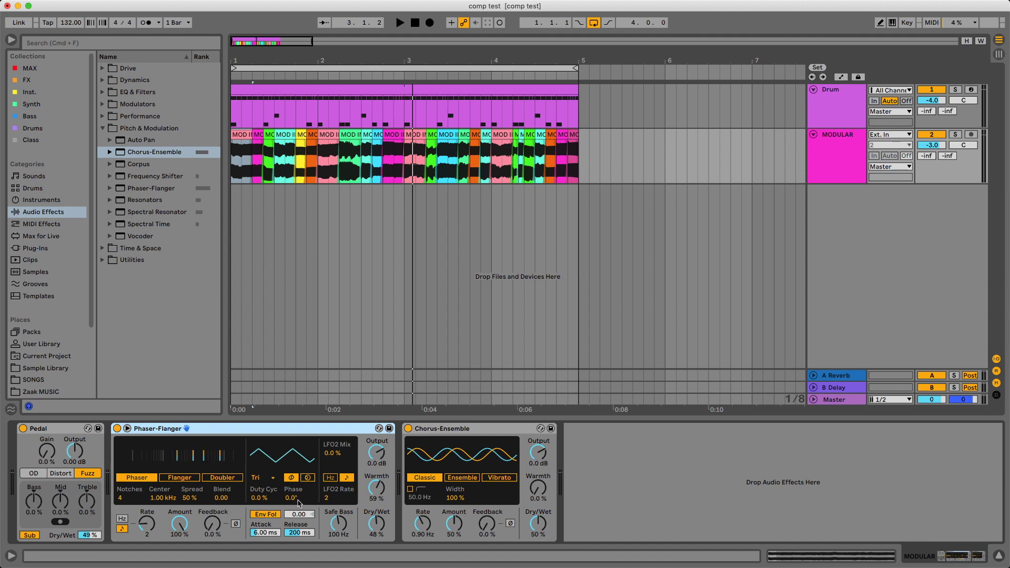
drag(293, 504, 292, 497)
key(space)
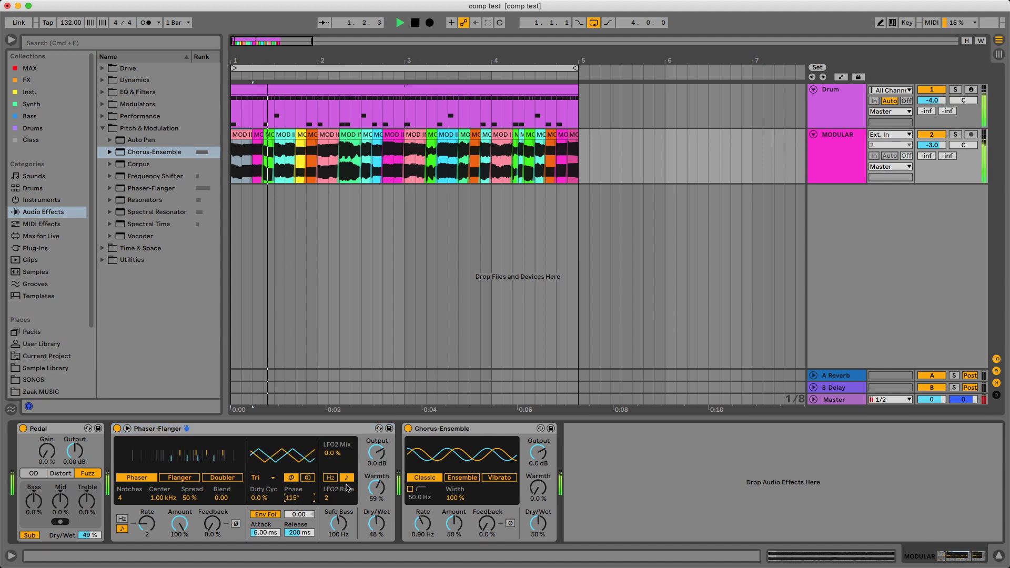
drag(377, 522, 376, 529)
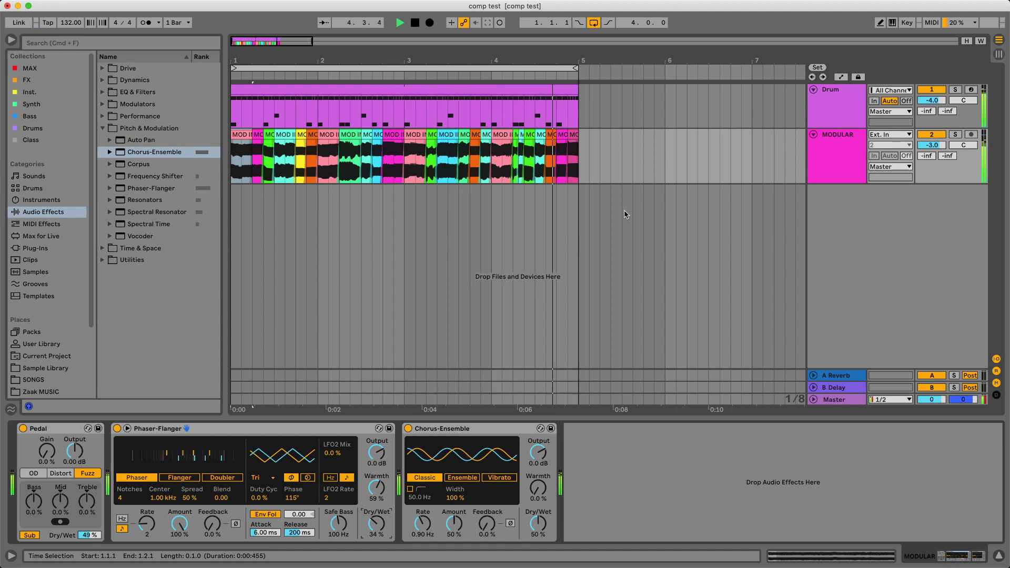
key(space)
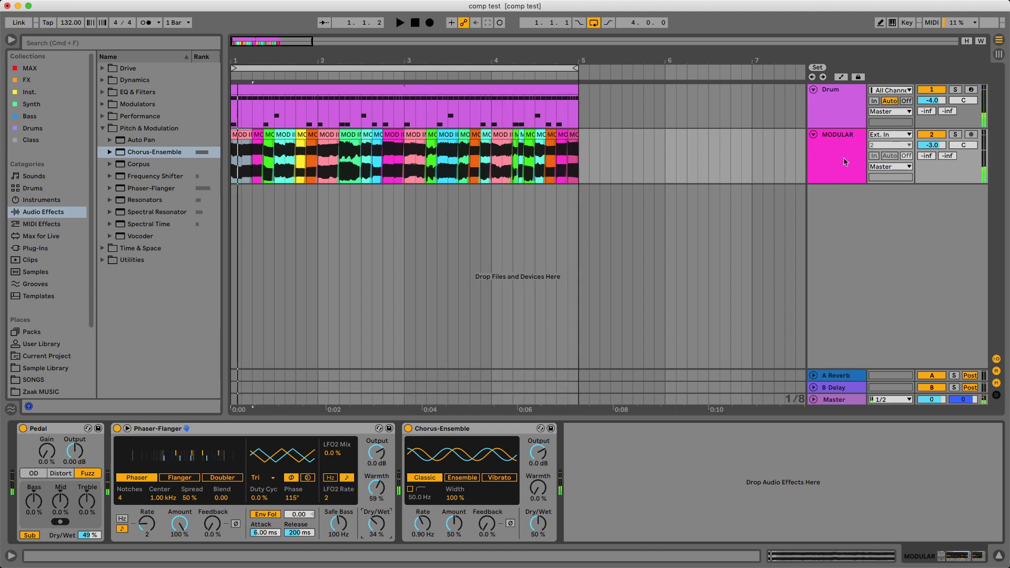
Step: Show the MODULAR track's take lanes again and review which take segments make up the comp
click(860, 157)
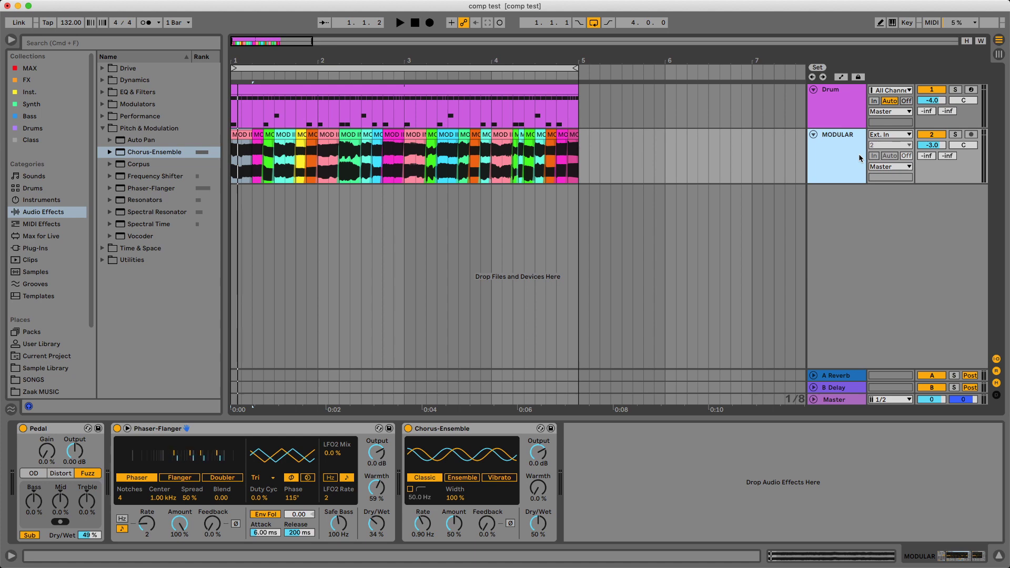
key(super+alt+u)
scroll(423, 251, down, 5)
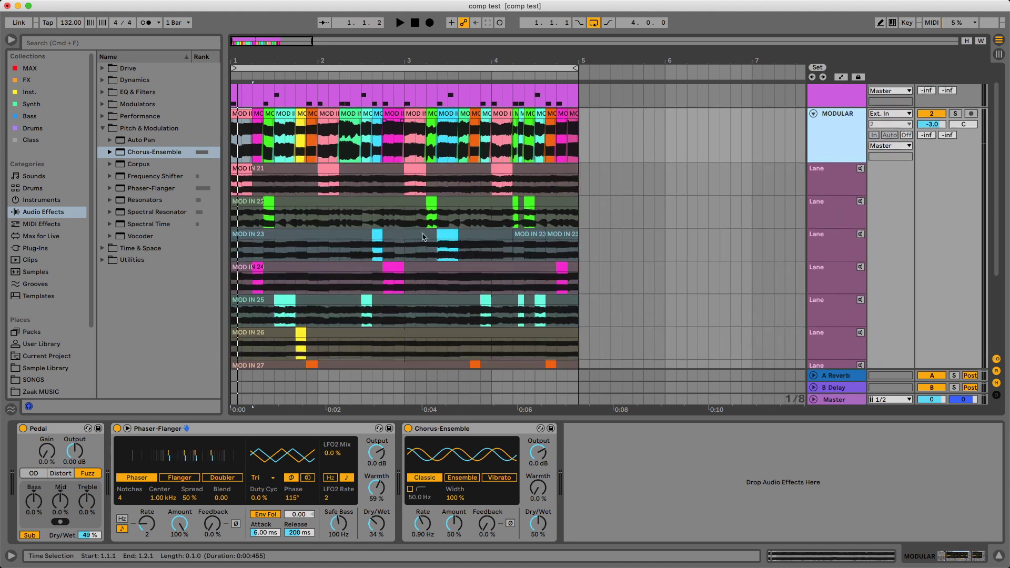
scroll(426, 255, down, 1)
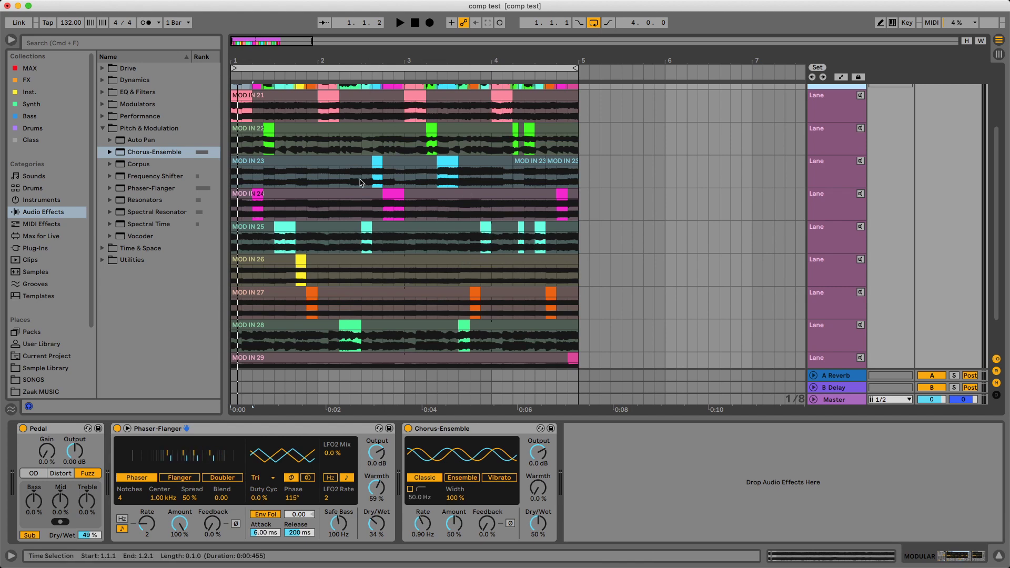
scroll(362, 183, up, 4)
Step: Select the whole MODULAR comp from 1.1.1 to 5.1.3, and place the insert marker at its end, 5.1.1
click(584, 149)
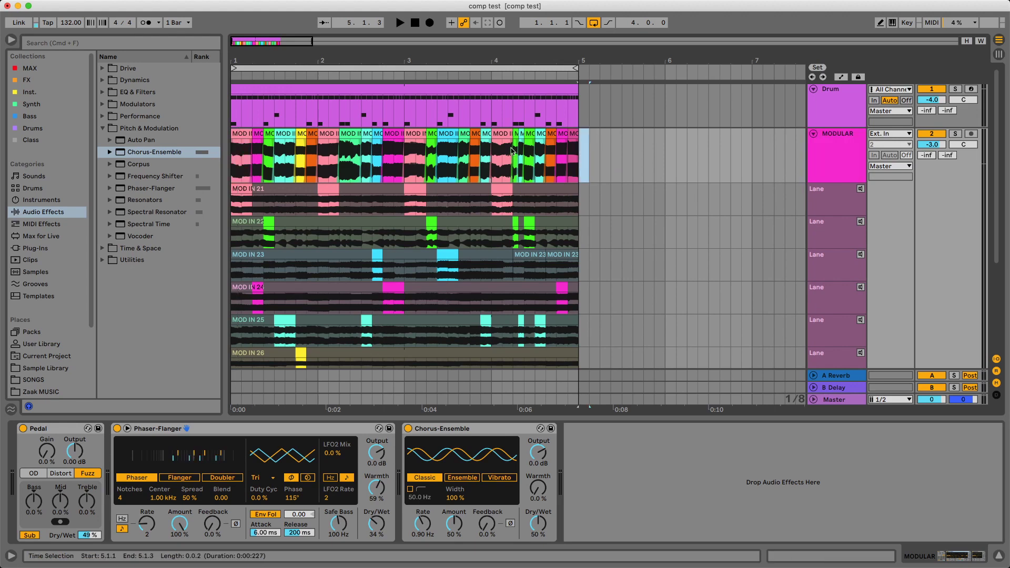
drag(513, 150, 219, 147)
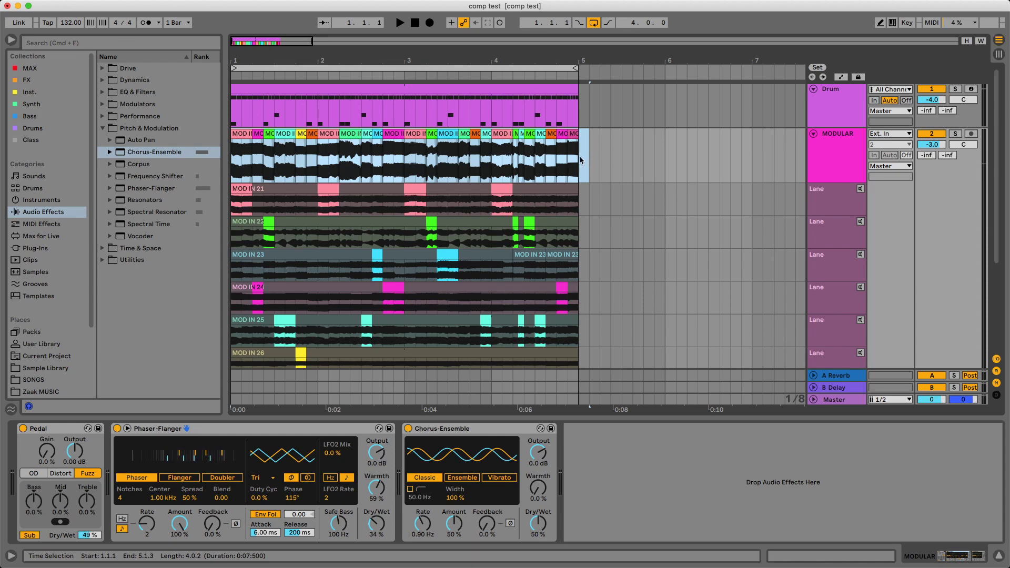
click(579, 156)
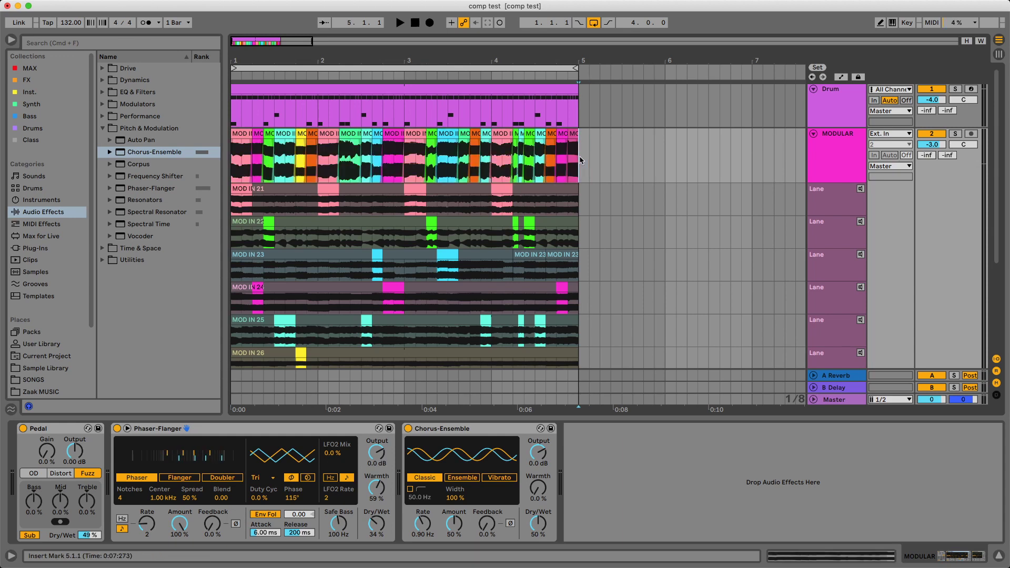